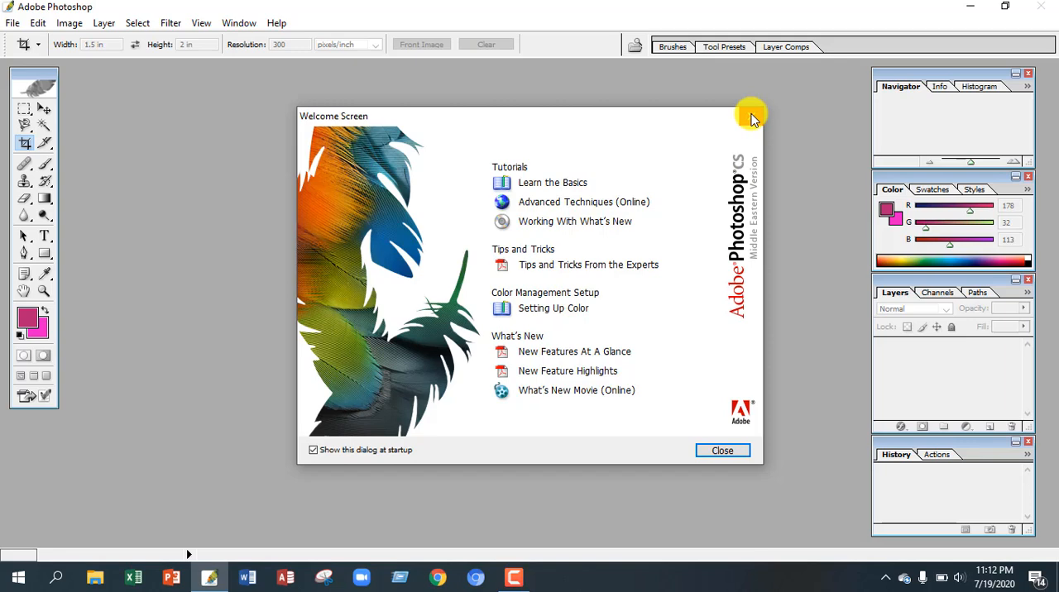
# Step: Switch to Adobe Photoshop, open the photo IMG_0466 from the Desktop and maximize its window
pyautogui.click(748, 113)
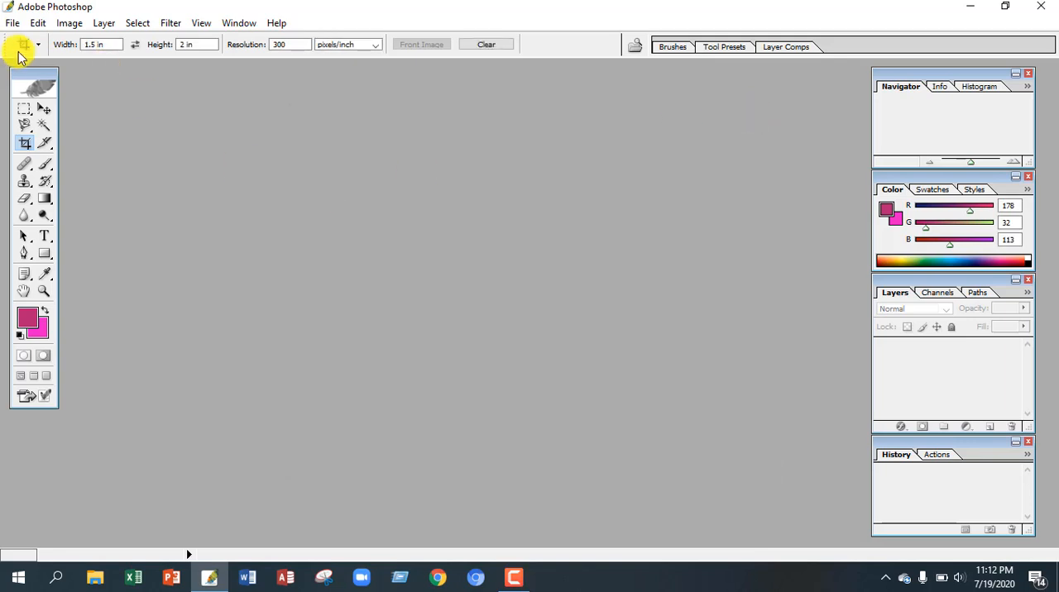
pyautogui.click(13, 24)
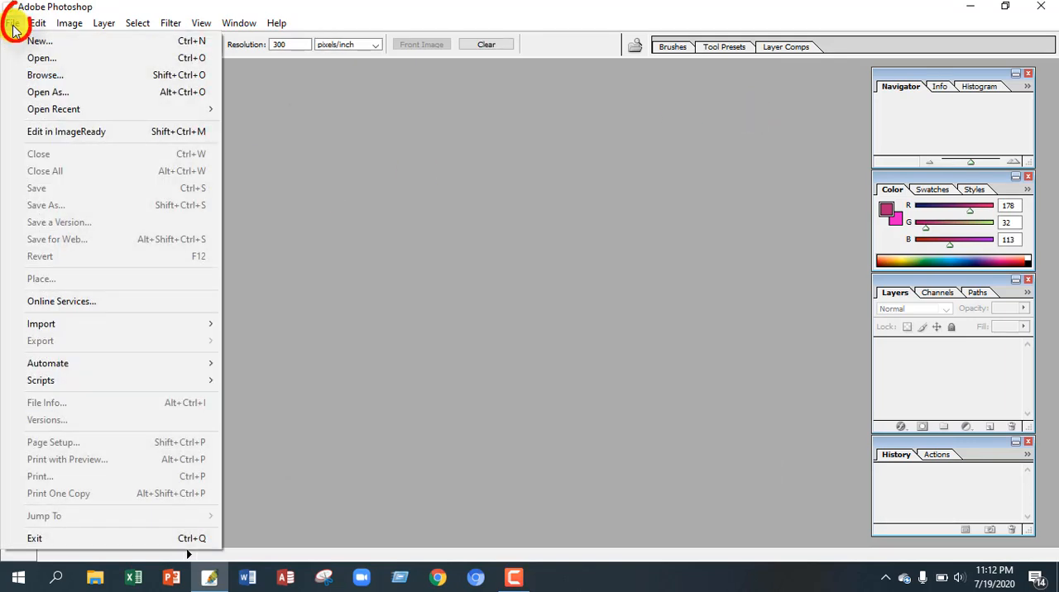
pyautogui.click(39, 60)
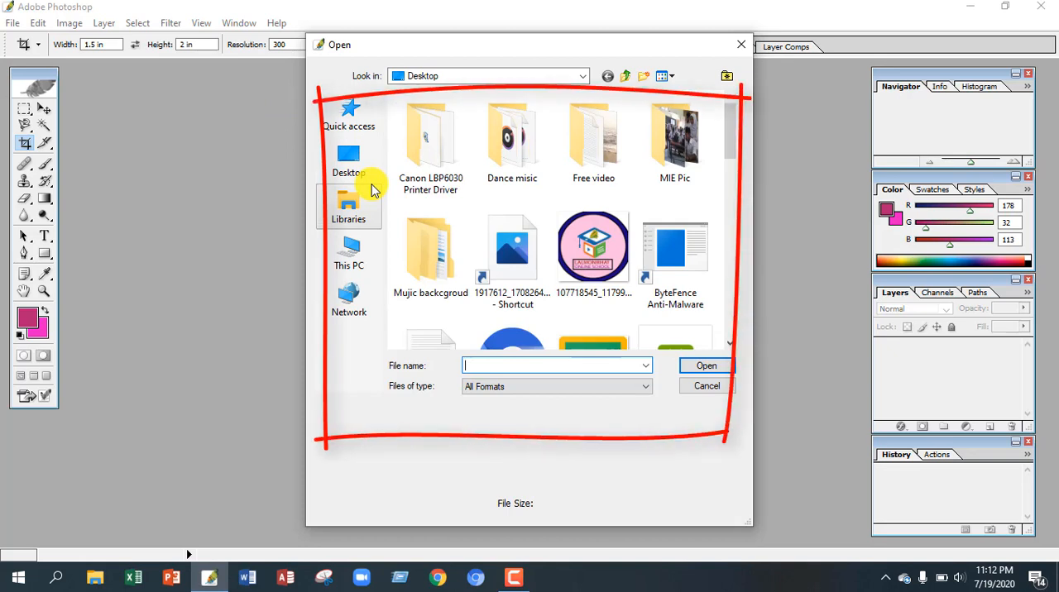
pyautogui.click(353, 165)
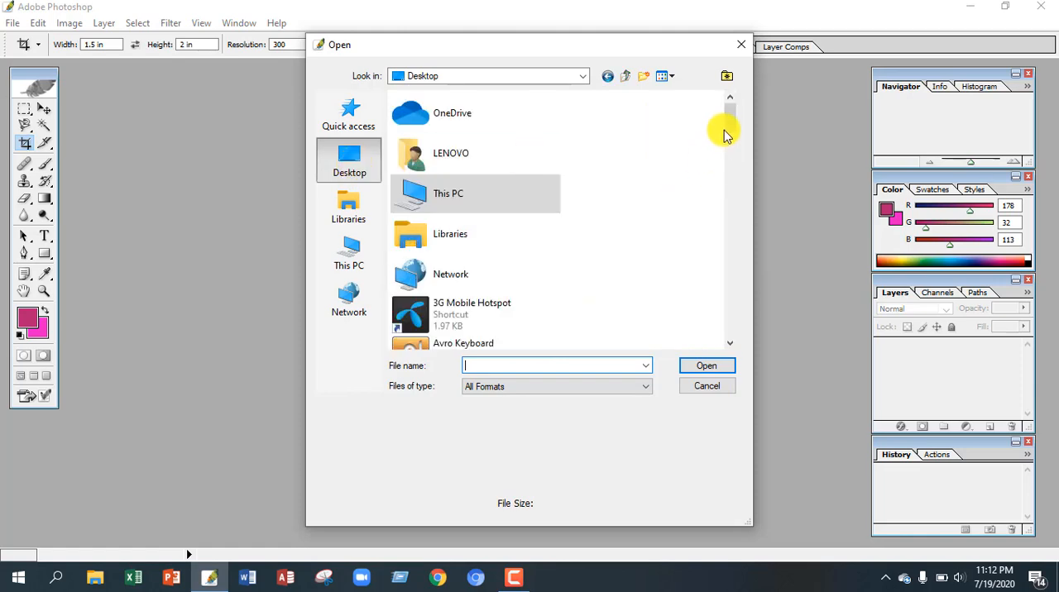
pyautogui.moveTo(729, 131); pyautogui.dragTo(726, 255)
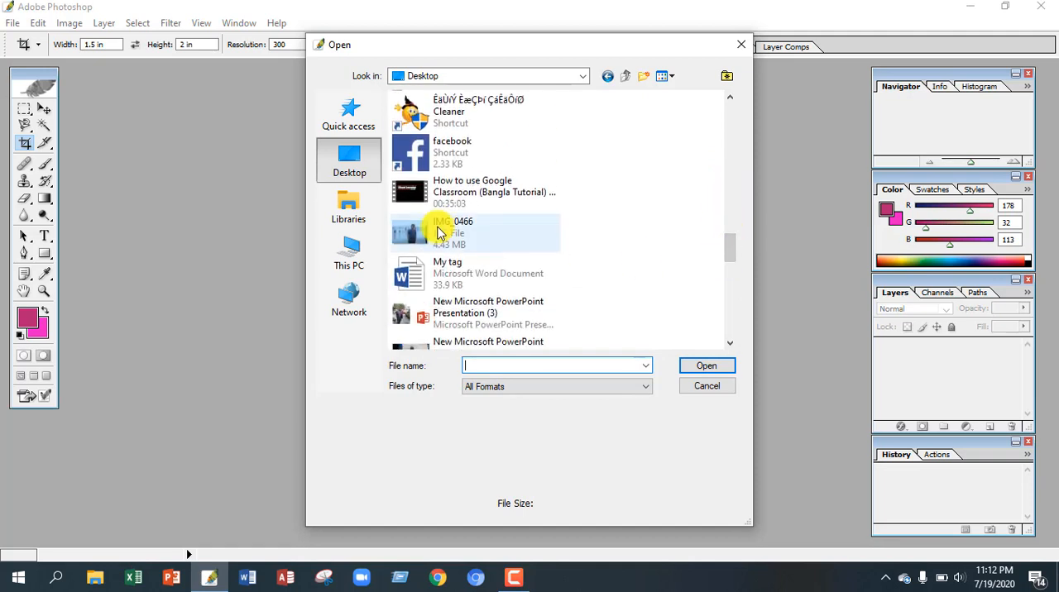
pyautogui.click(488, 231)
pyautogui.click(686, 372)
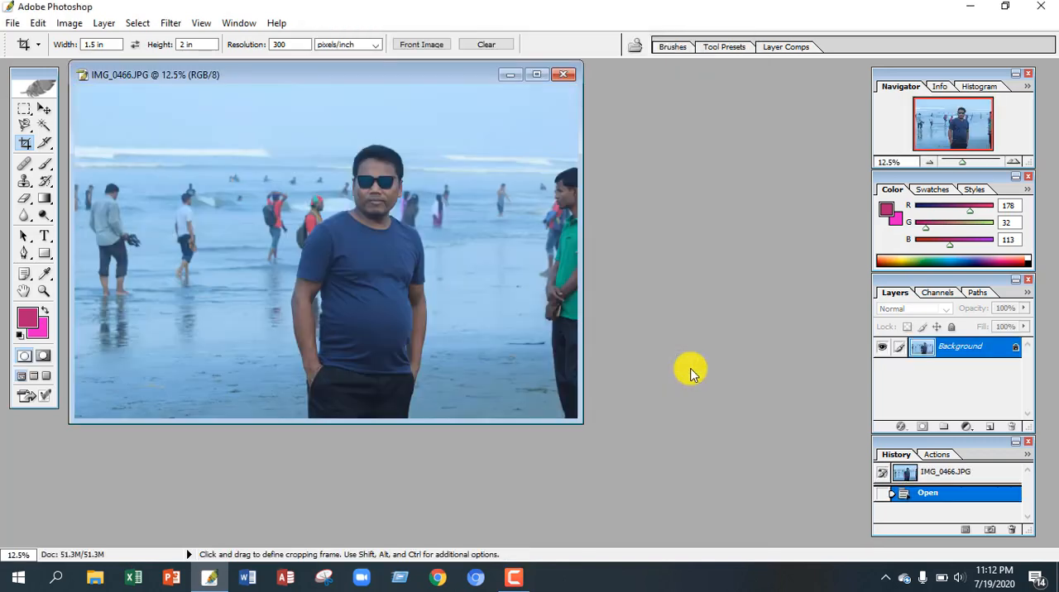
pyautogui.click(538, 76)
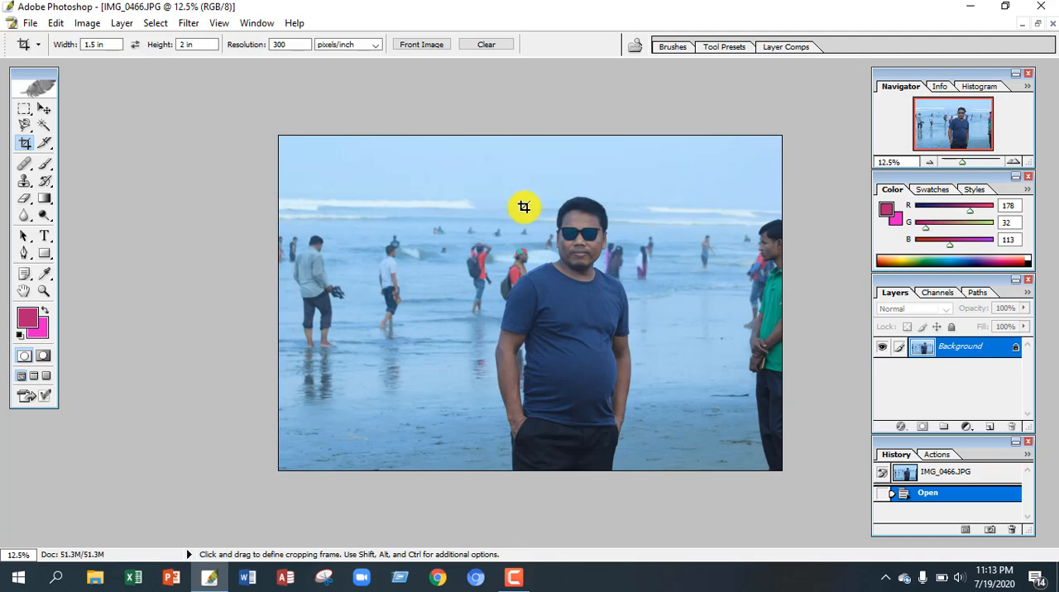
# Step: Crop the photo to 1.5 in by 2 in at 300 pixels/inch around the head and torso of the man in sunglasses
pyautogui.moveTo(519, 201)
pyautogui.mouseDown()
pyautogui.moveTo(579, 350)
pyautogui.moveTo(661, 411)
pyautogui.mouseUp()
pyautogui.moveTo(599, 293); pyautogui.dragTo(588, 281)
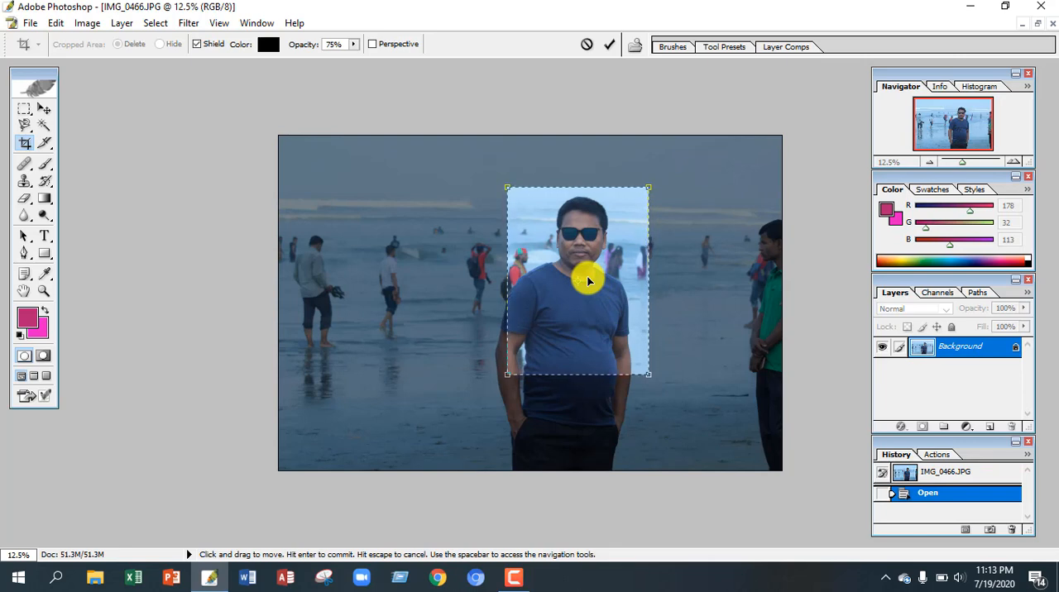
pyautogui.press('Return')
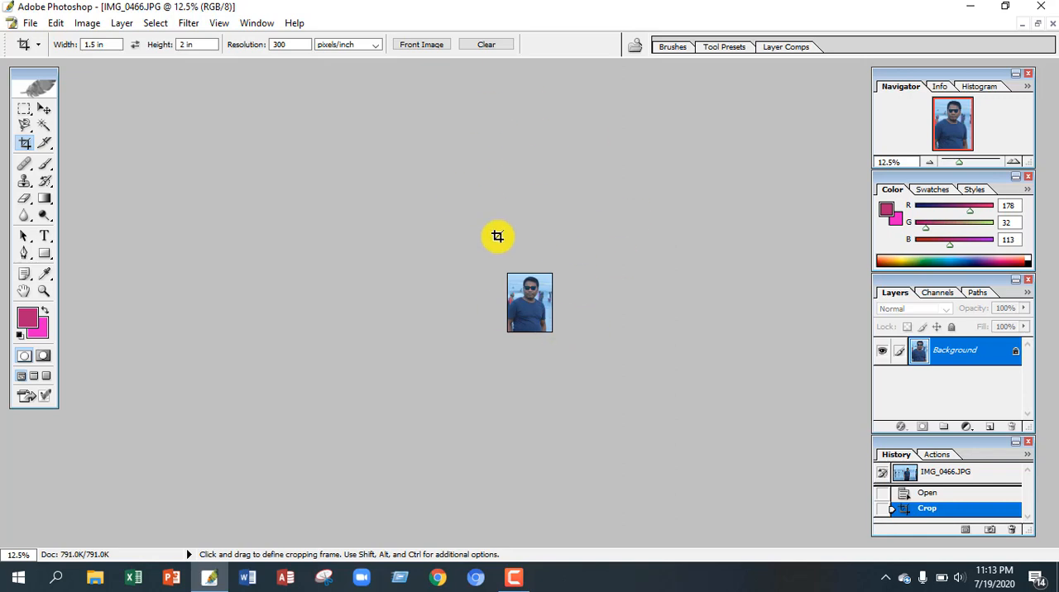
pyautogui.scroll(20, 490, 237)
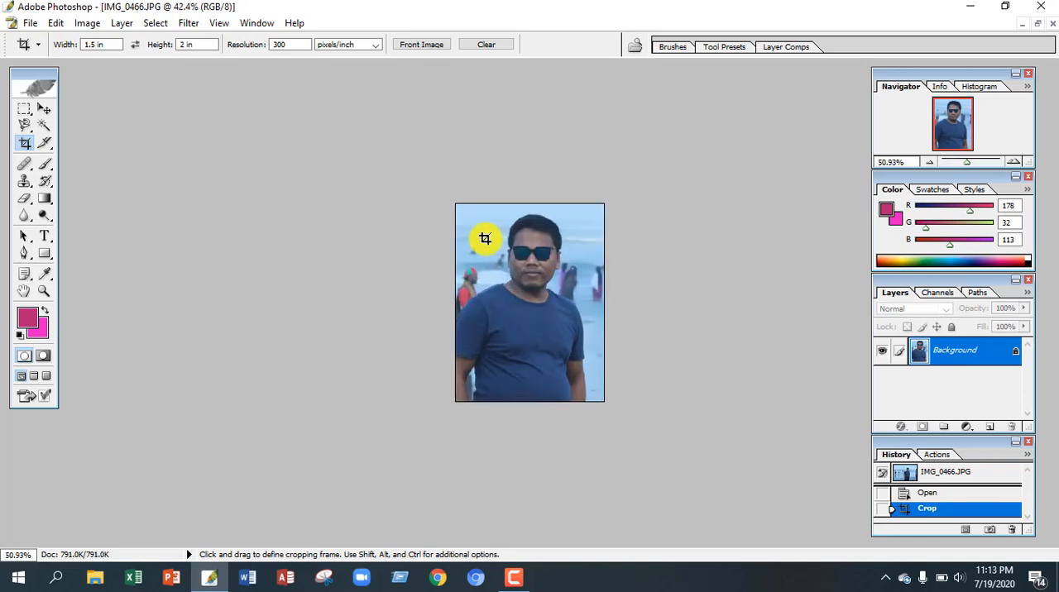
pyautogui.scroll(2, 507, 286)
pyautogui.scroll(-3, 504, 285)
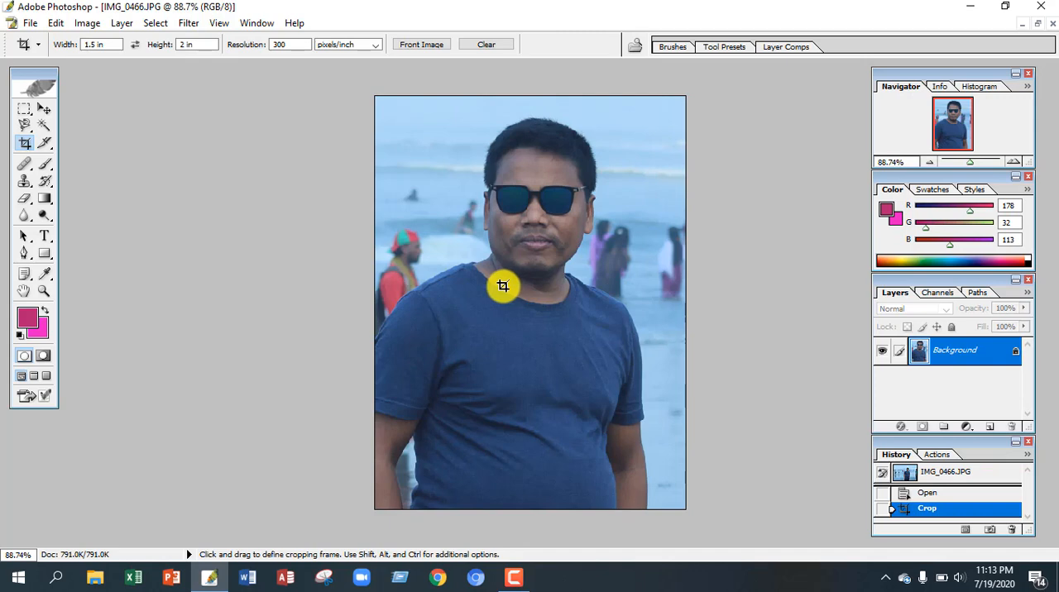
# Step: Save the cropped photo to the Desktop as a JPEG named Photosop and close the image
pyautogui.click(30, 24)
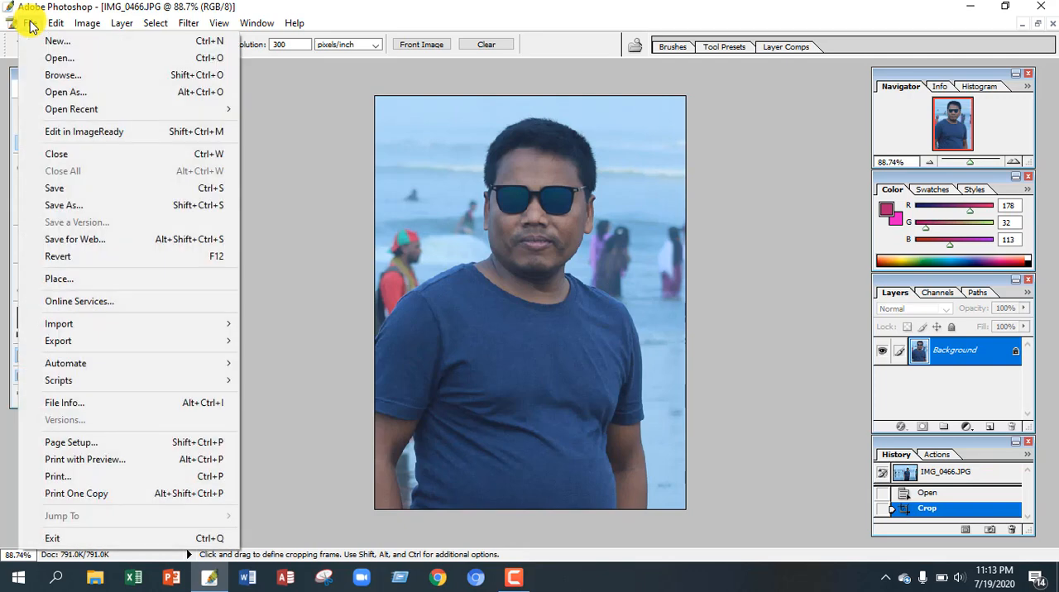
pyautogui.click(75, 205)
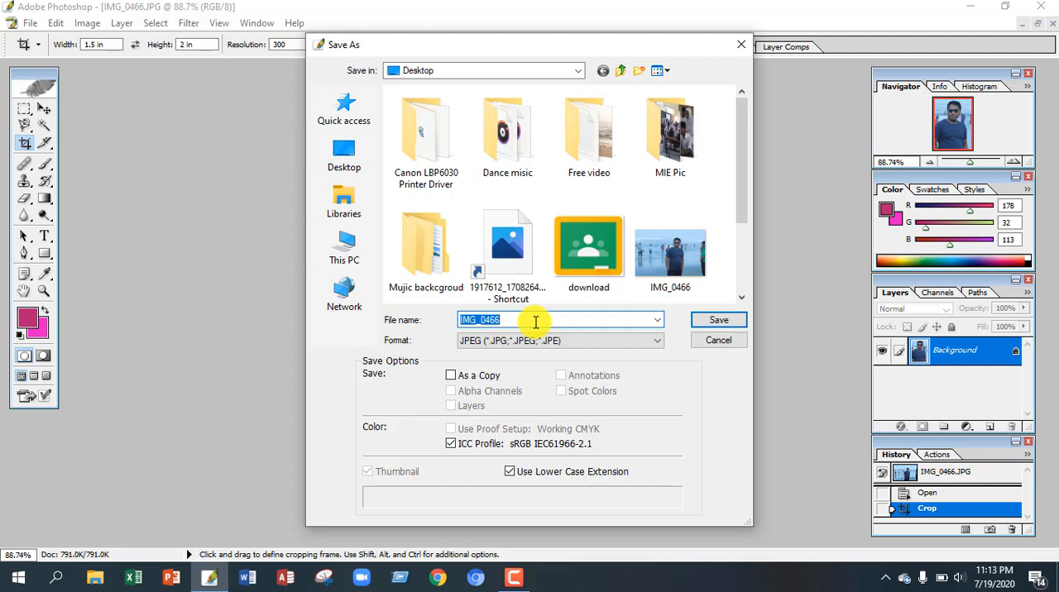
pyautogui.write('Fo')
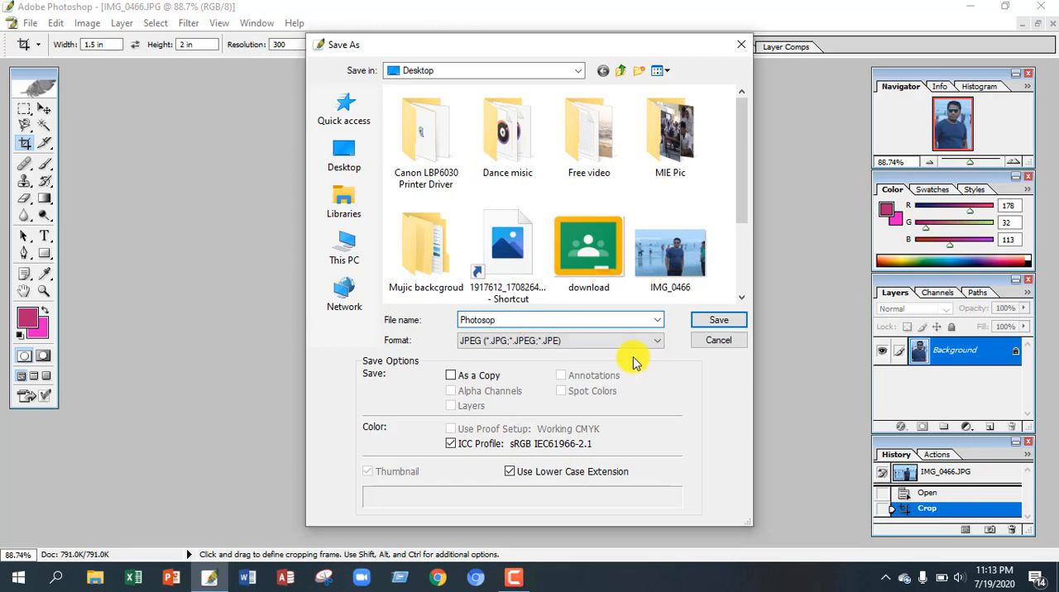
pyautogui.click(718, 325)
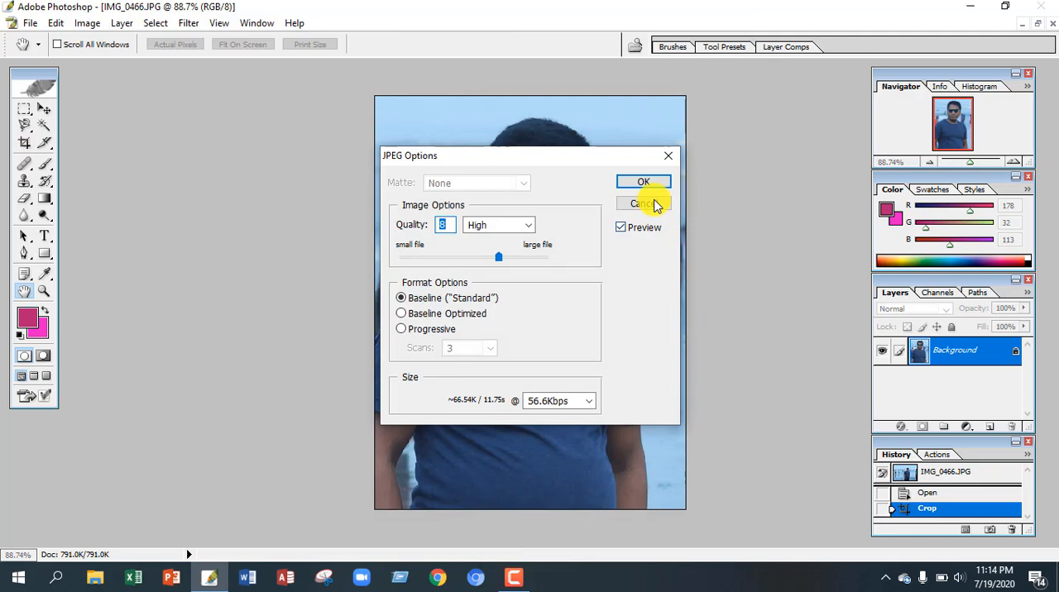
pyautogui.click(652, 186)
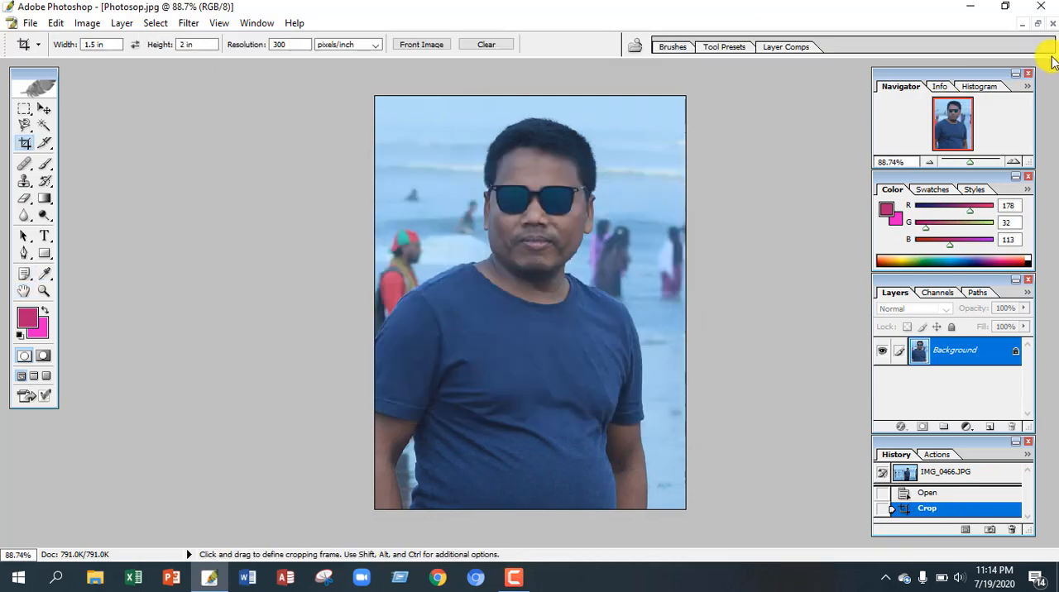
pyautogui.click(1052, 23)
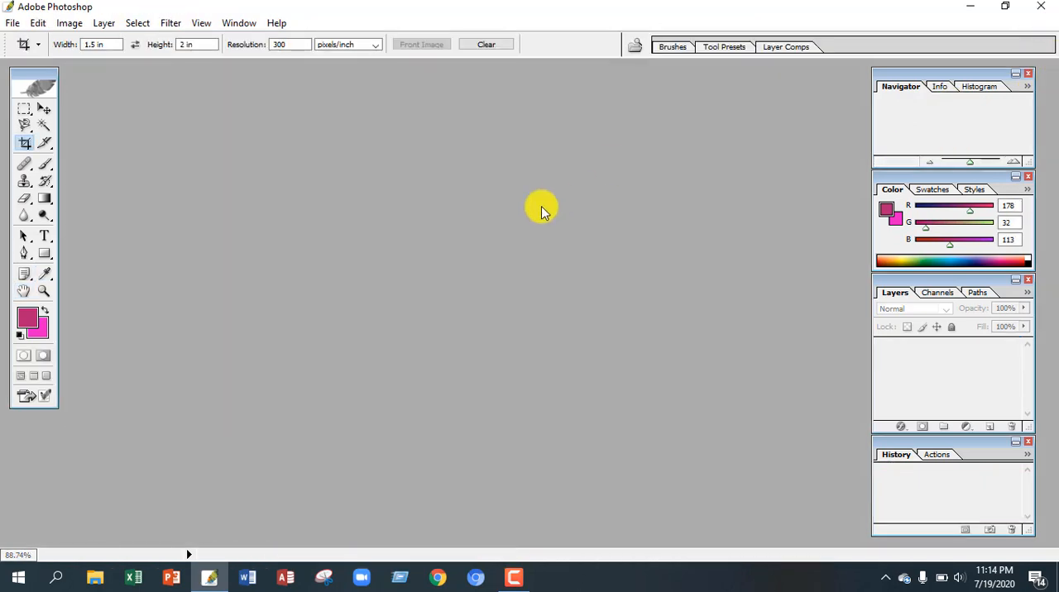
# Step: Open the Photosop JPEG from the Desktop and maximize its window
pyautogui.doubleClick(533, 213)
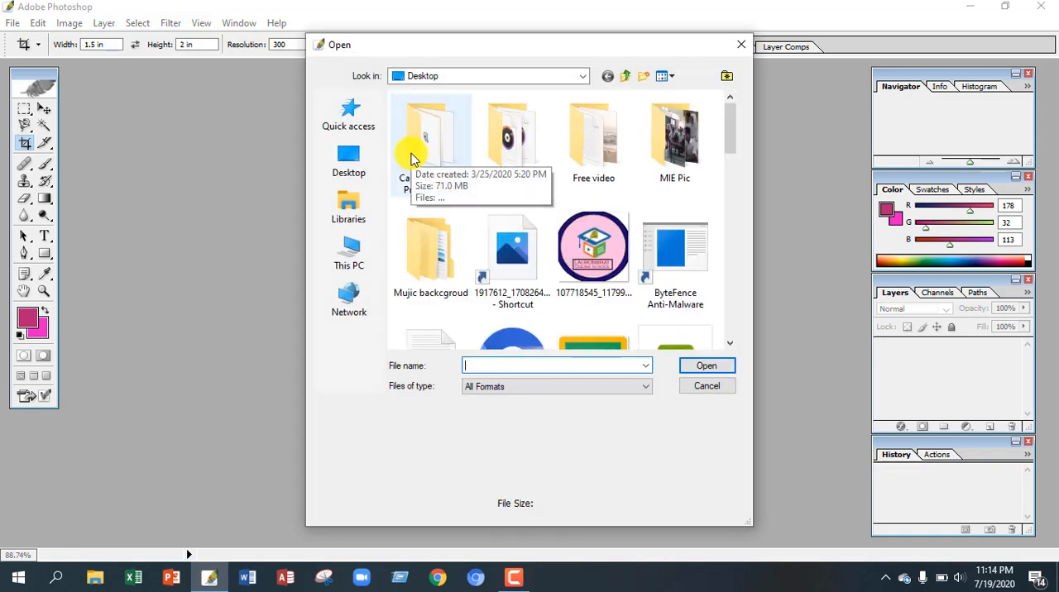
pyautogui.click(368, 162)
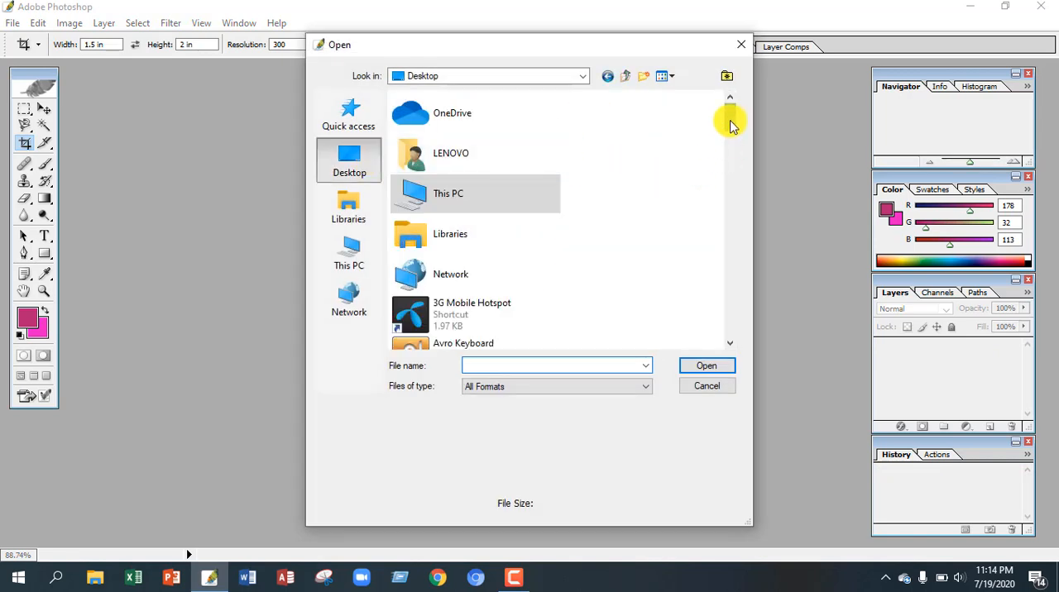
pyautogui.moveTo(729, 124); pyautogui.dragTo(737, 295)
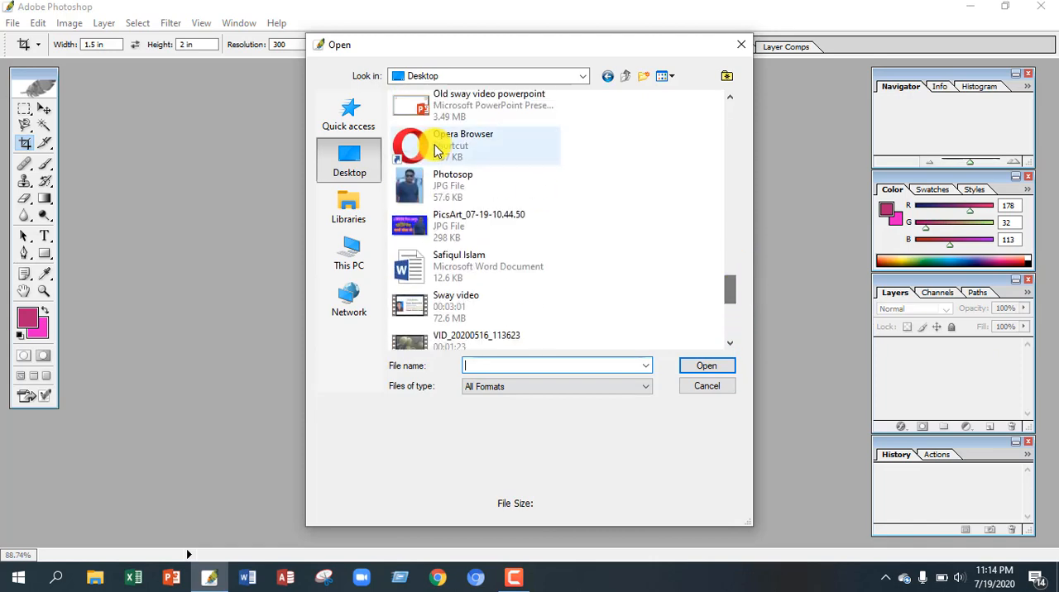
pyautogui.doubleClick(426, 203)
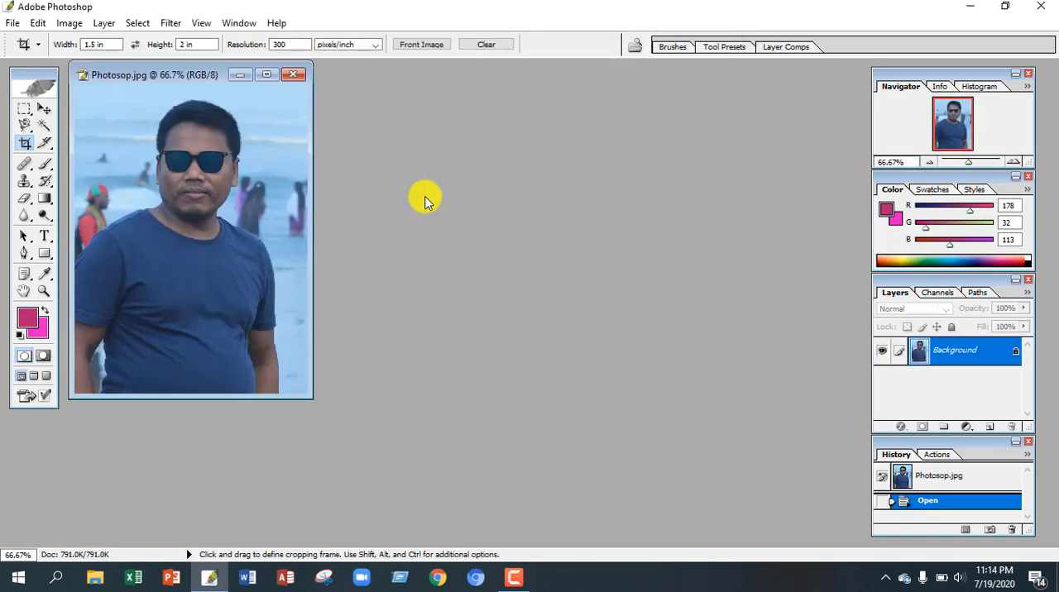
pyautogui.click(268, 76)
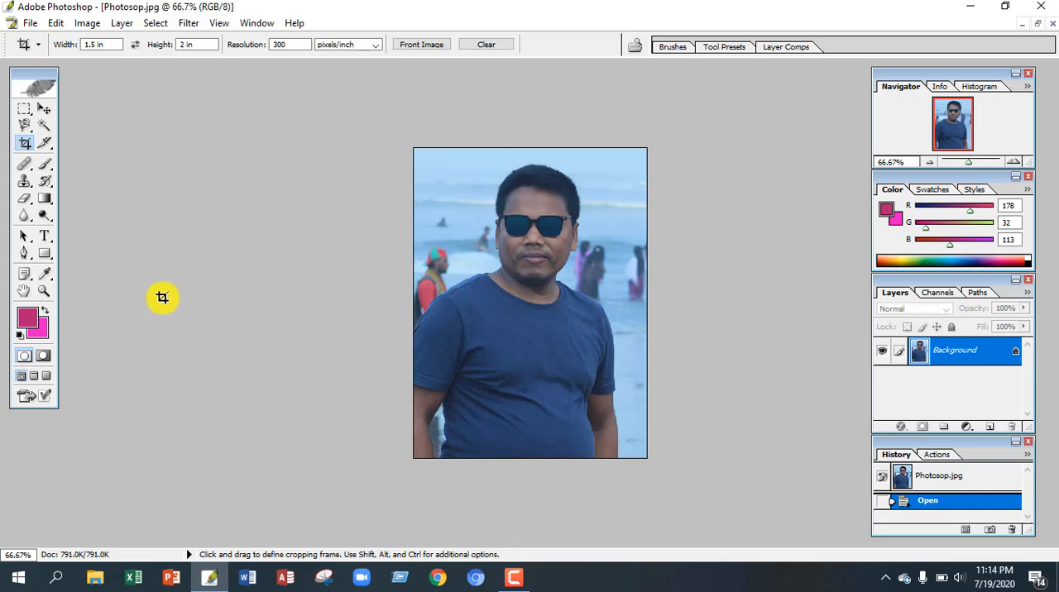
# Step: Set the background color to green, hex 1BE847
pyautogui.click(44, 335)
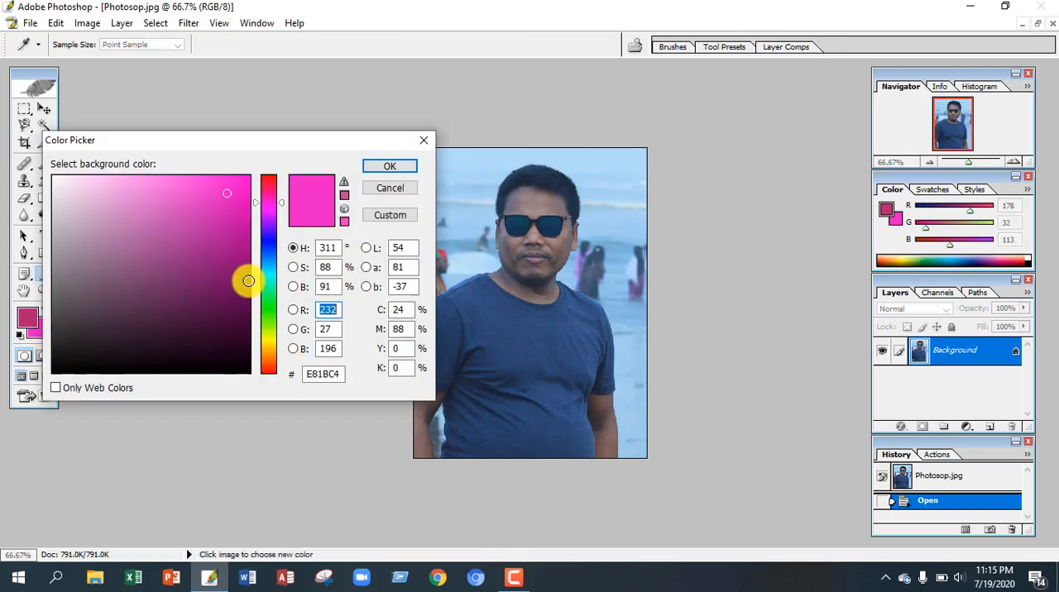
pyautogui.click(269, 306)
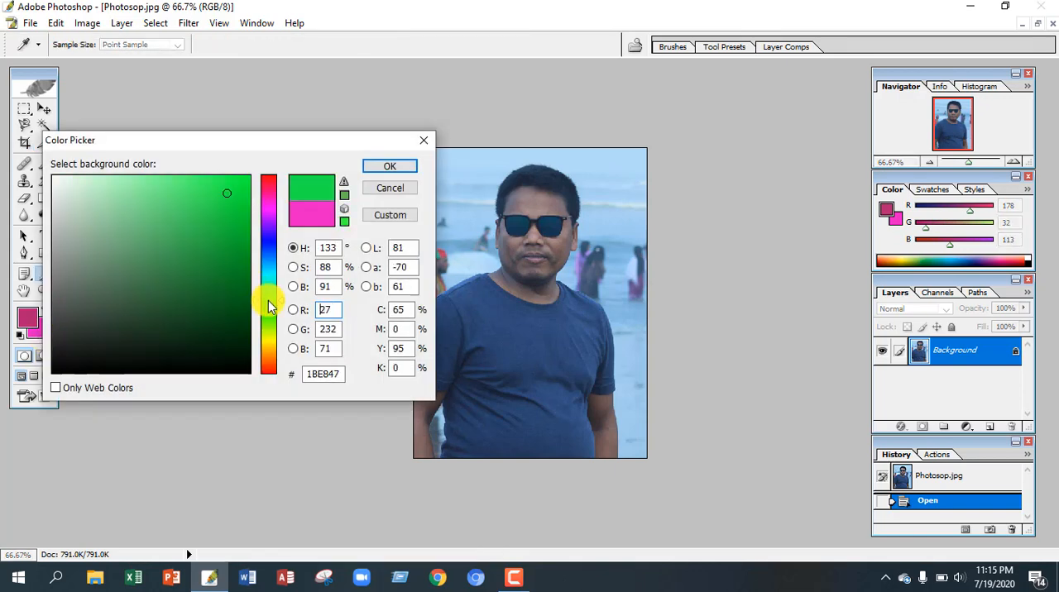
pyautogui.click(389, 168)
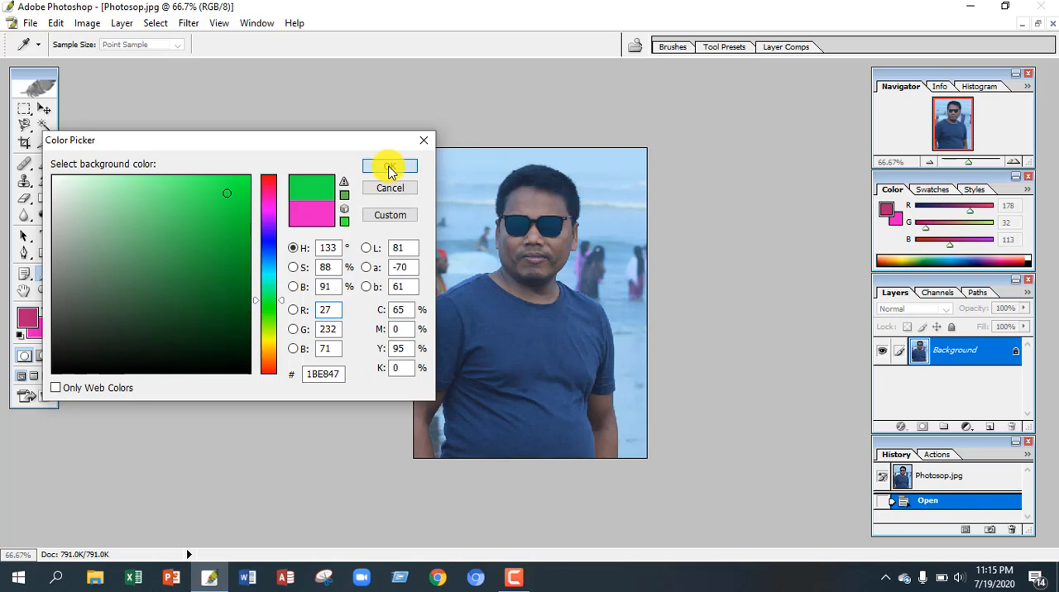
pyautogui.press('c')
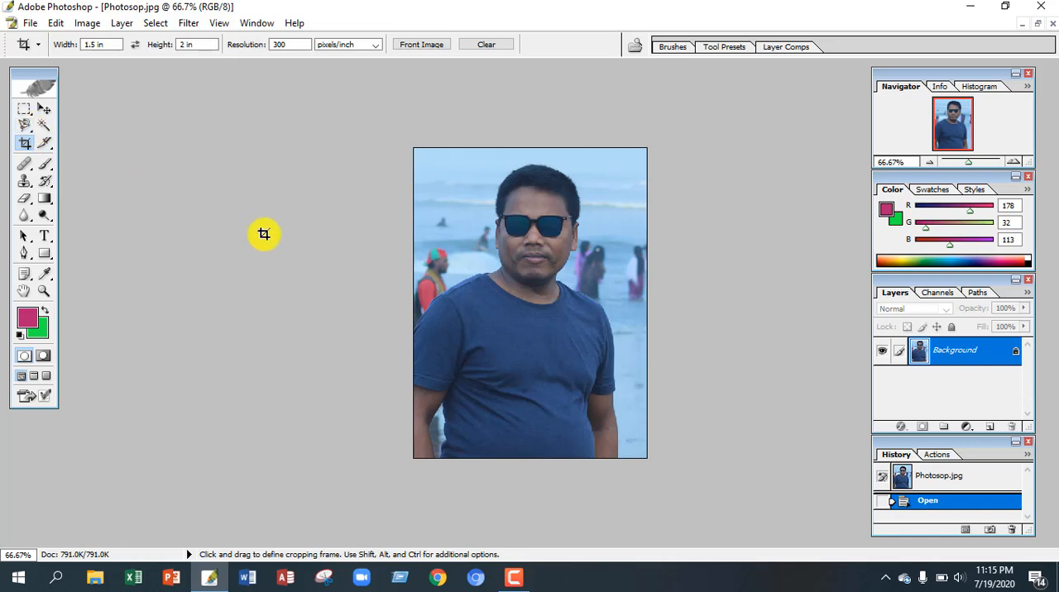
# Step: Select the beach background around the man's head and shoulders with the Magnetic Lasso, closing the outline at the shoulder where it starts
pyautogui.scroll(5, 326, 277)
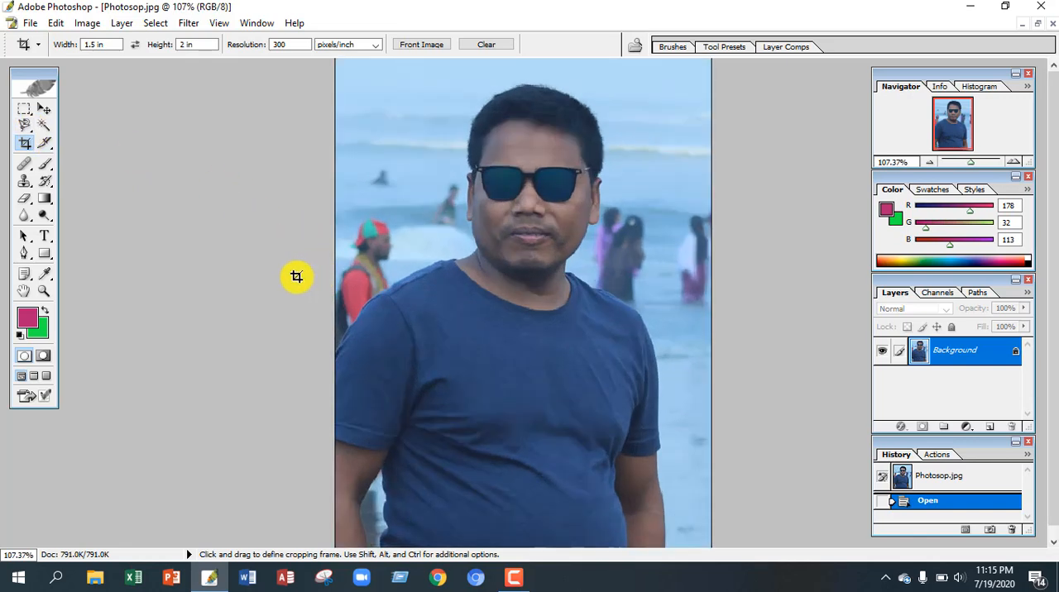
pyautogui.click(29, 134)
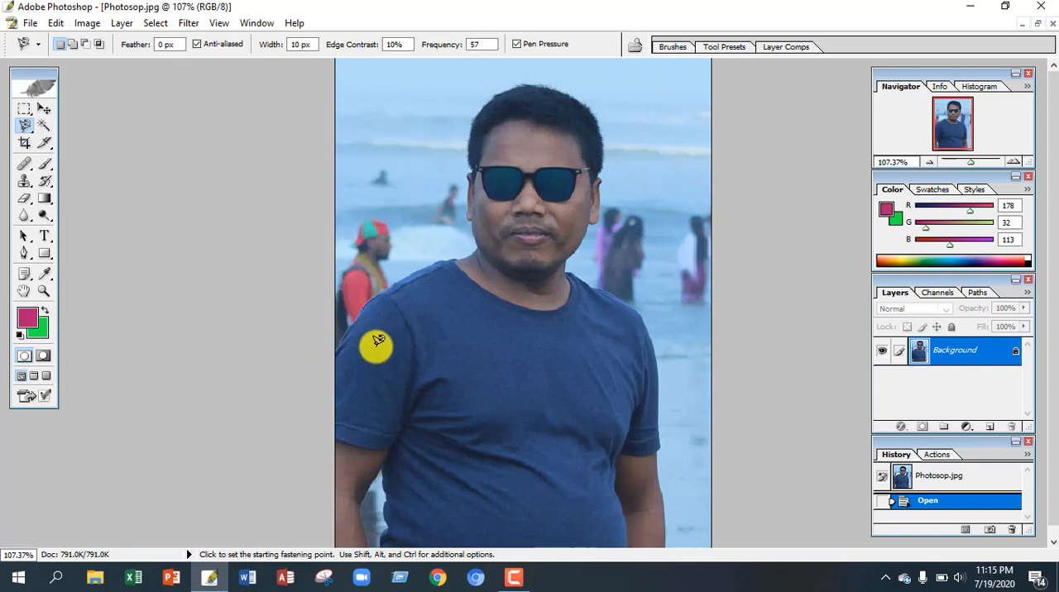
pyautogui.scroll(-1, 376, 347)
pyautogui.scroll(1, 376, 347)
pyautogui.scroll(-1, 375, 350)
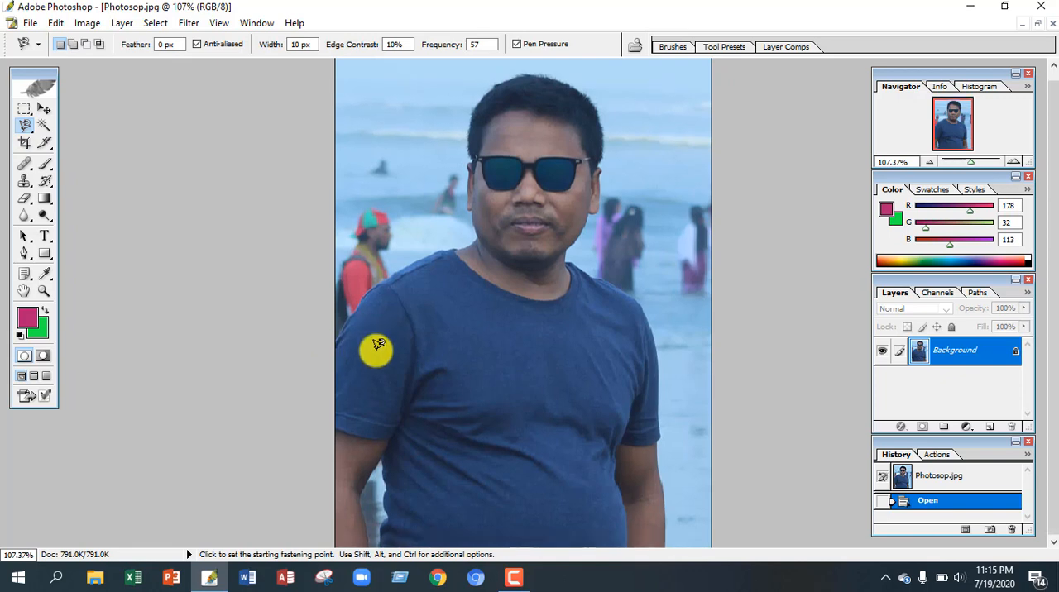
pyautogui.hotkey('ctrl', '+')
pyautogui.click(189, 540)
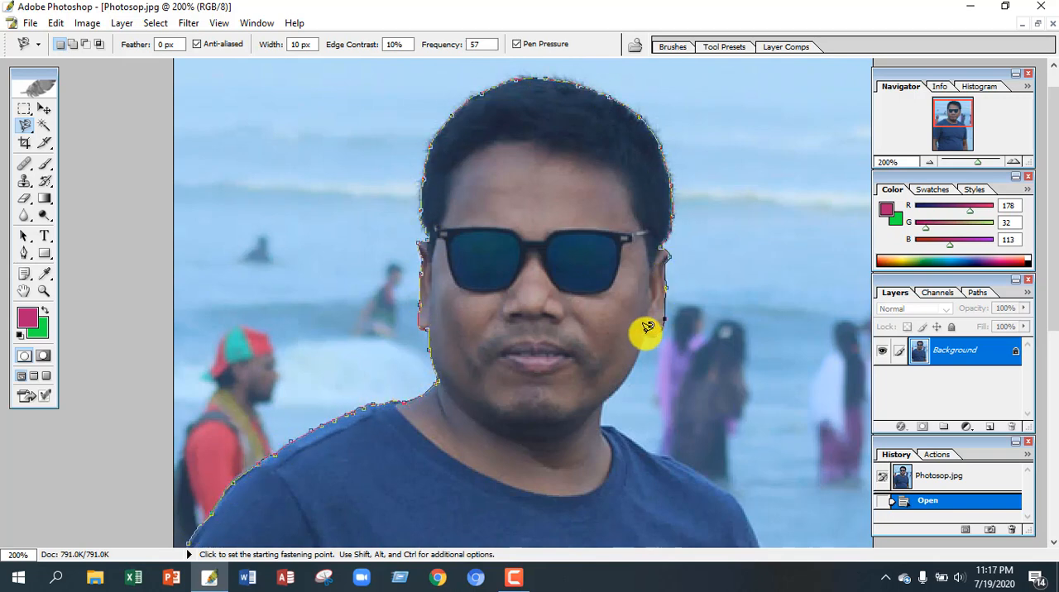
pyautogui.scroll(3, 548, 74)
pyautogui.scroll(-15, 212, 544)
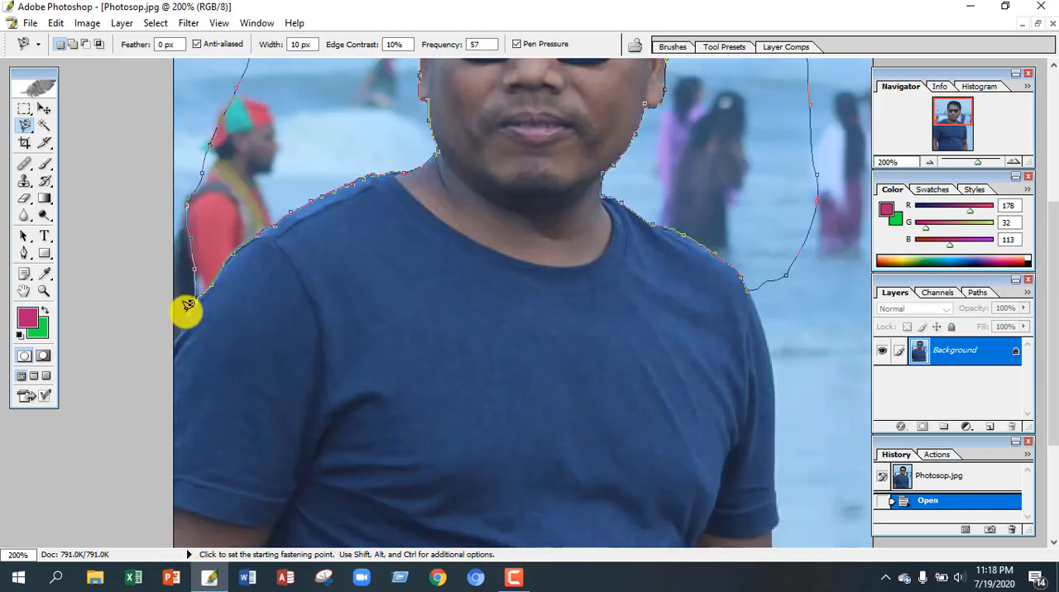
pyautogui.click(188, 306)
# Step: Clear the selected beach area to the green background color and remove the selection
pyautogui.press('Delete')
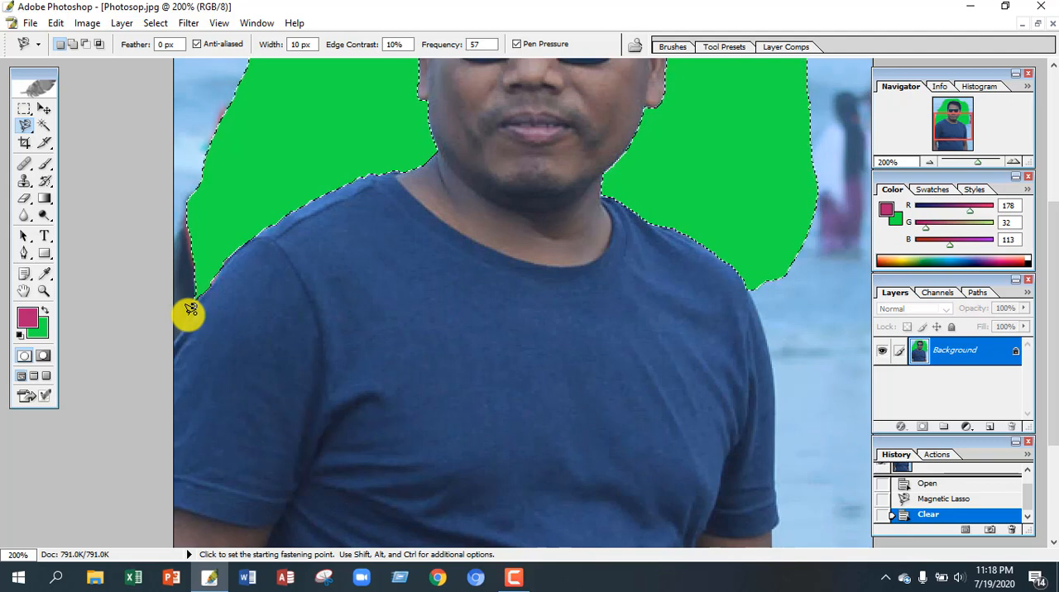
pyautogui.hotkey('ctrl', 'd')
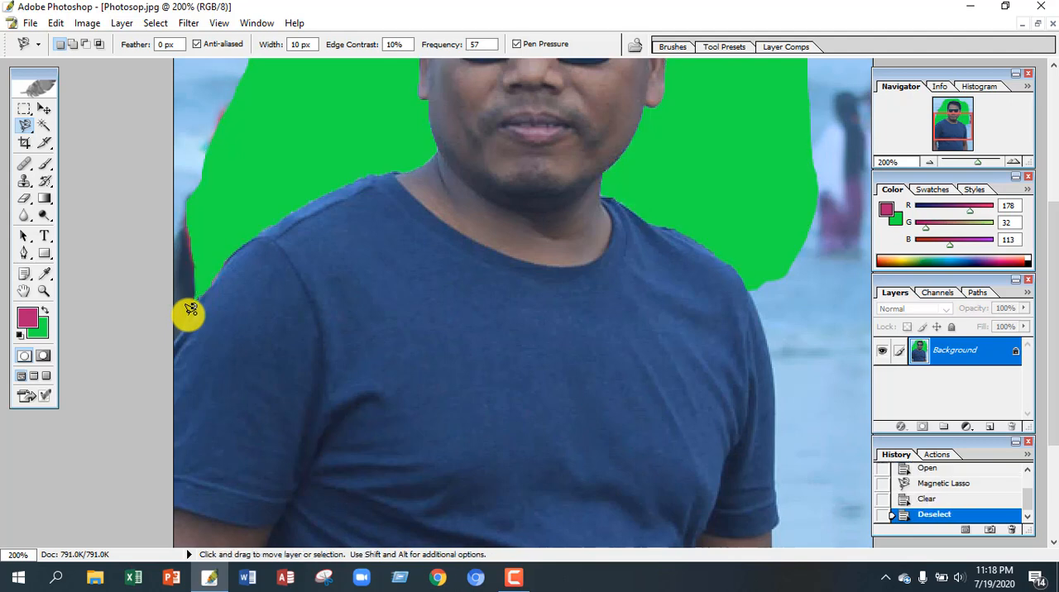
pyautogui.scroll(5, 190, 311)
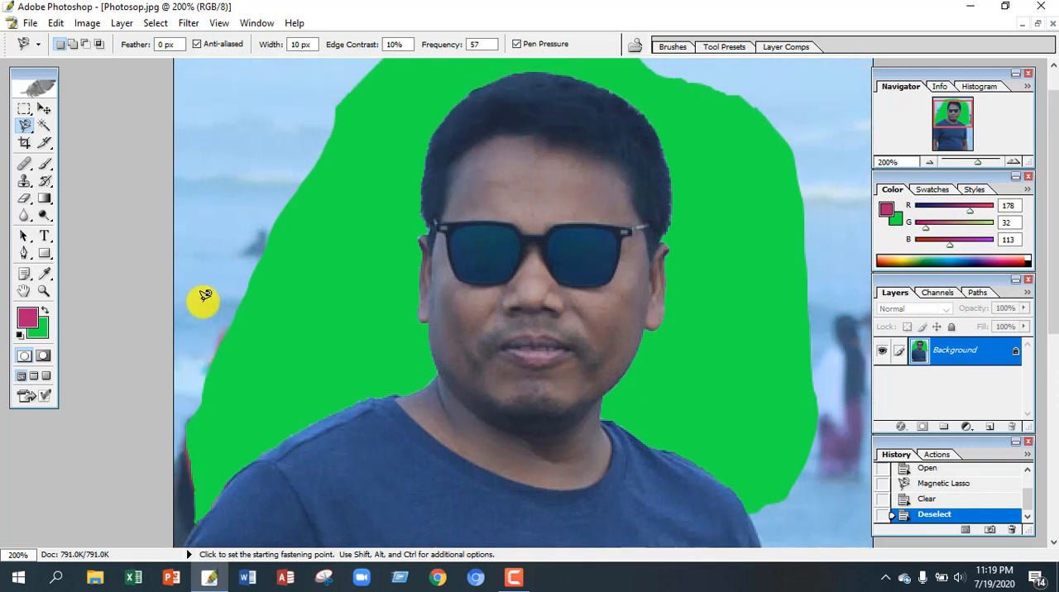
pyautogui.scroll(-1, 205, 295)
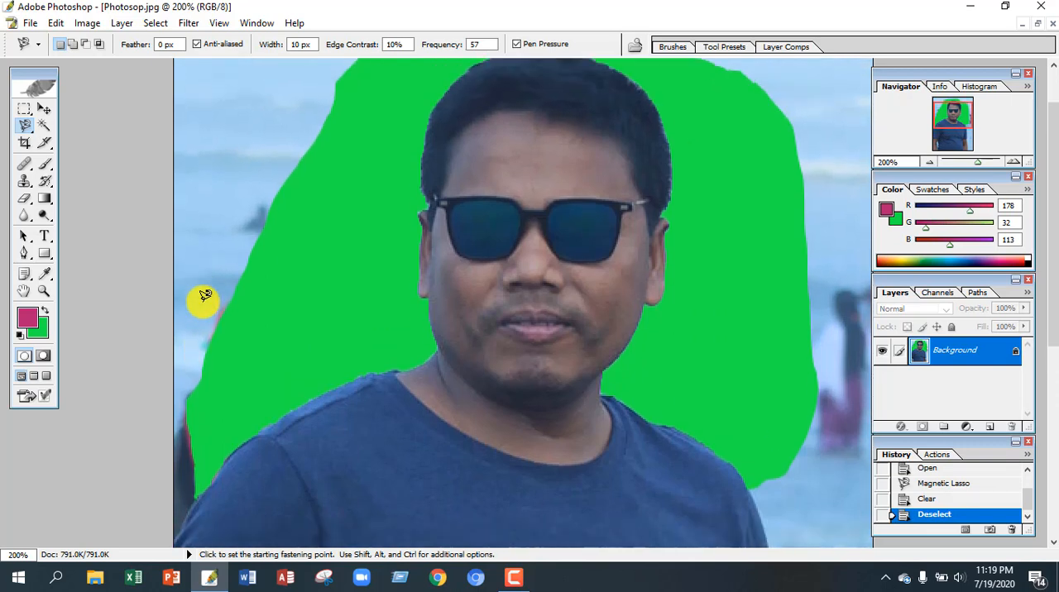
# Step: Select the beach strip beside the right-hand sleeve in the photo with the Magnetic Lasso, clear it to green and deselect
pyautogui.scroll(-10, 204, 296)
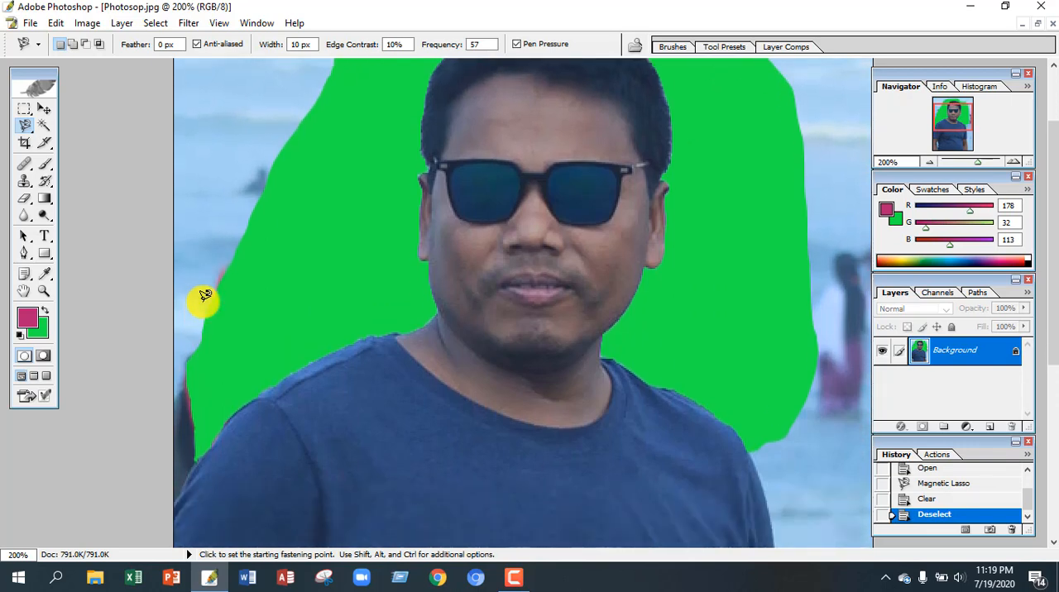
pyautogui.click(747, 252)
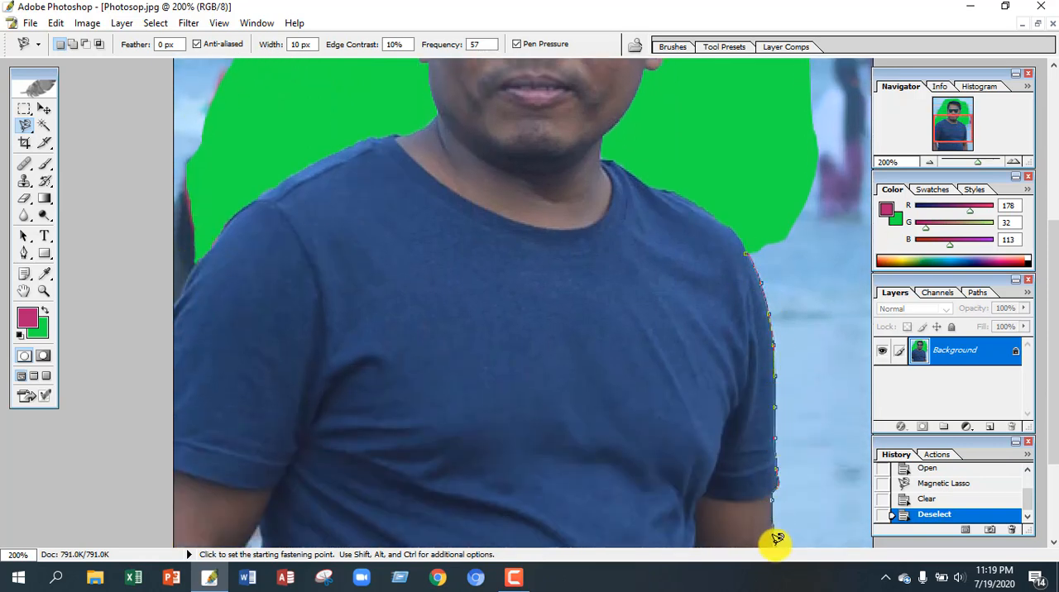
pyautogui.click(748, 252)
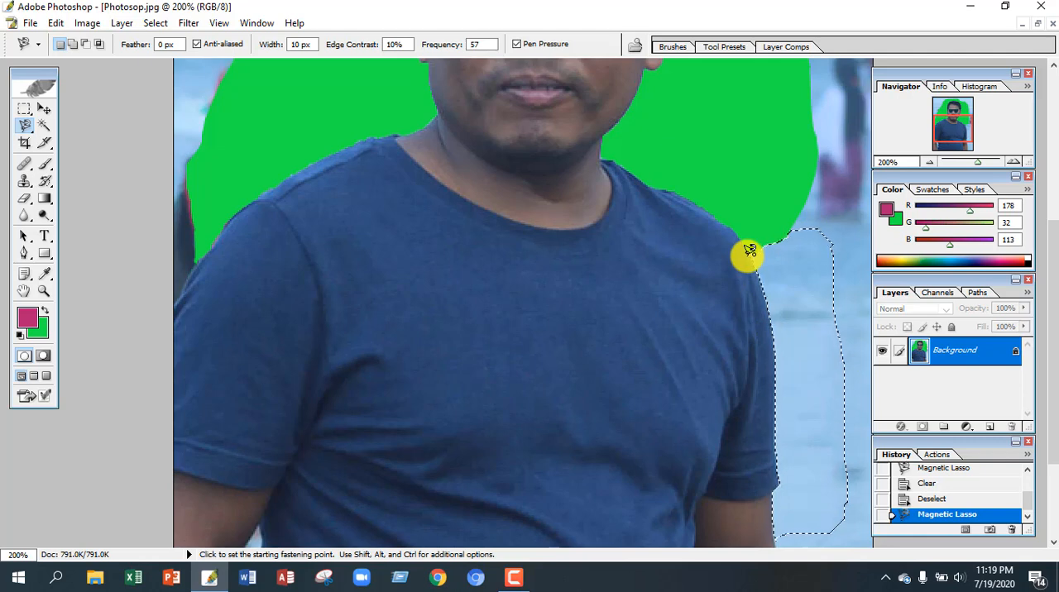
pyautogui.press('Delete')
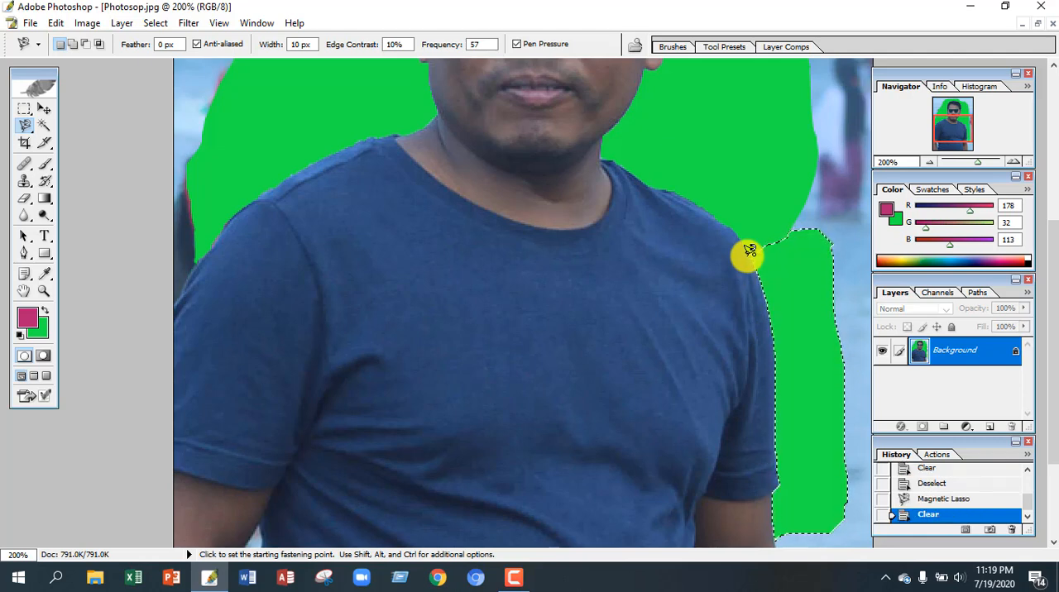
pyautogui.hotkey('ctrl', 'd')
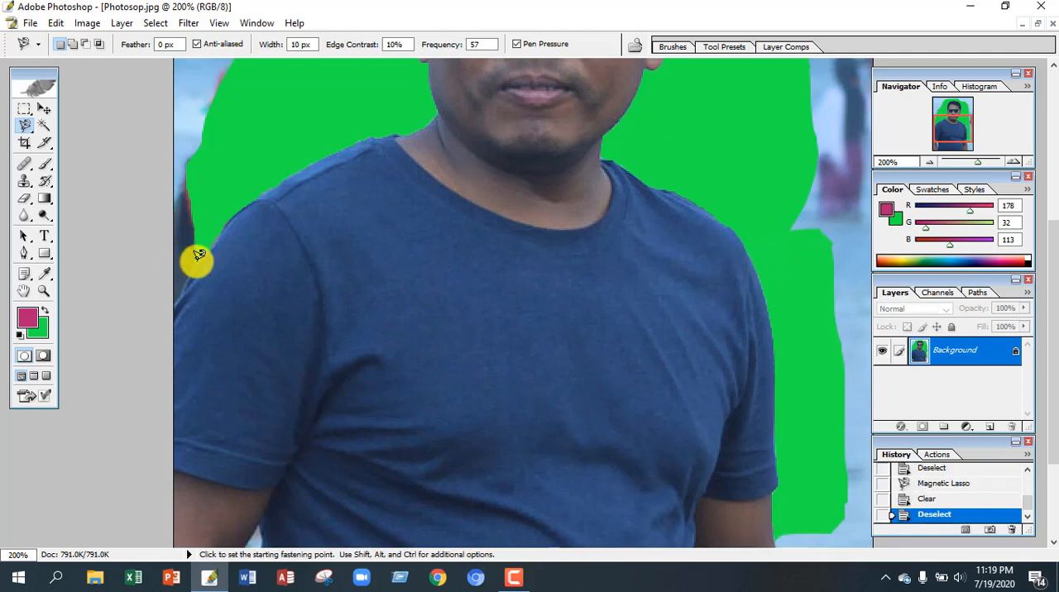
# Step: Select the small background patch by the left-hand shoulder in the photo with the Magnetic Lasso, clear it to green and deselect
pyautogui.click(179, 293)
pyautogui.doubleClick(196, 260)
pyautogui.press('Delete')
pyautogui.hotkey('ctrl', 'd')
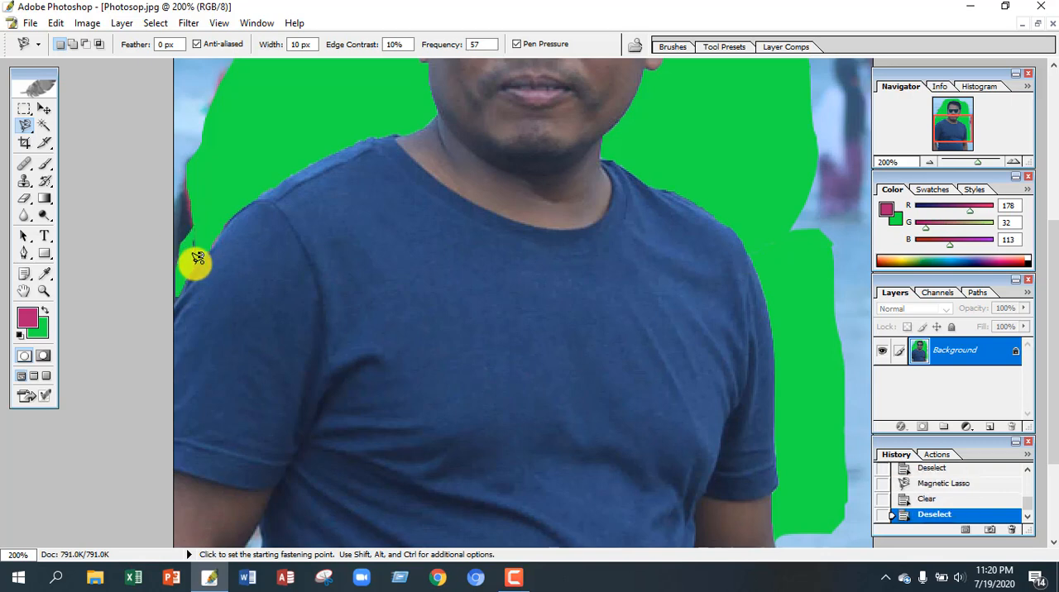
# Step: Erase the remaining beach areas around the green outline to the background color with an enlarged Eraser brush
pyautogui.scroll(7, 214, 256)
pyautogui.hotkey('ctrl', '-')
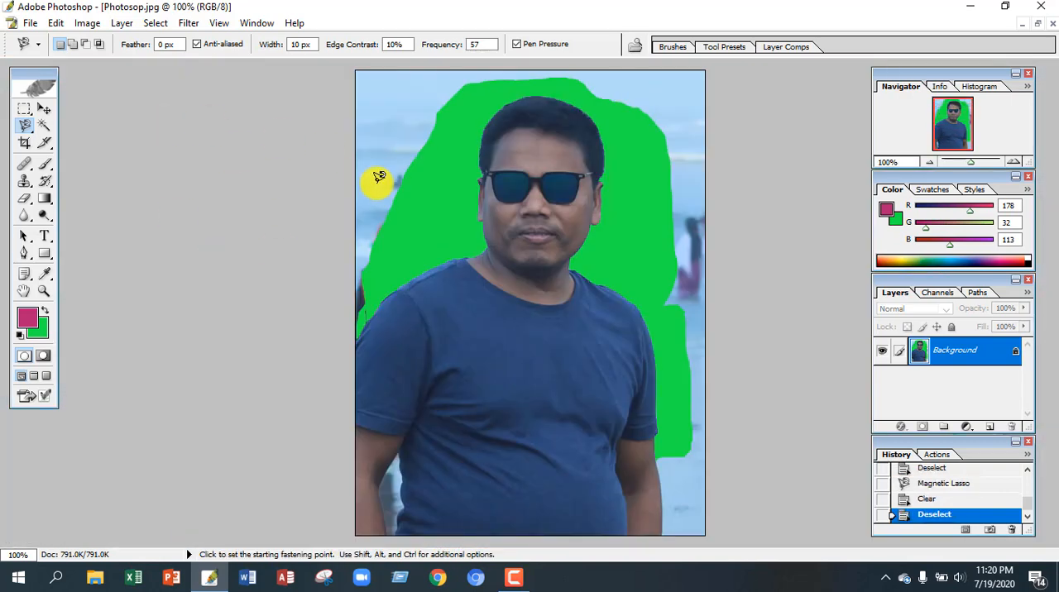
pyautogui.press('e')
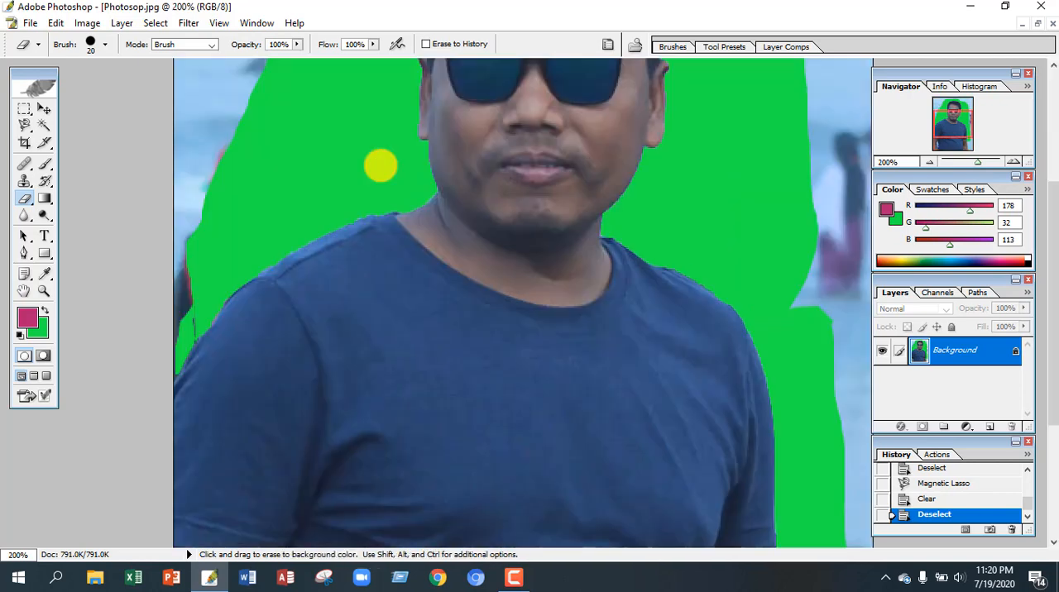
pyautogui.press(']')
pyautogui.press(']')
pyautogui.press(']')
pyautogui.press(']')
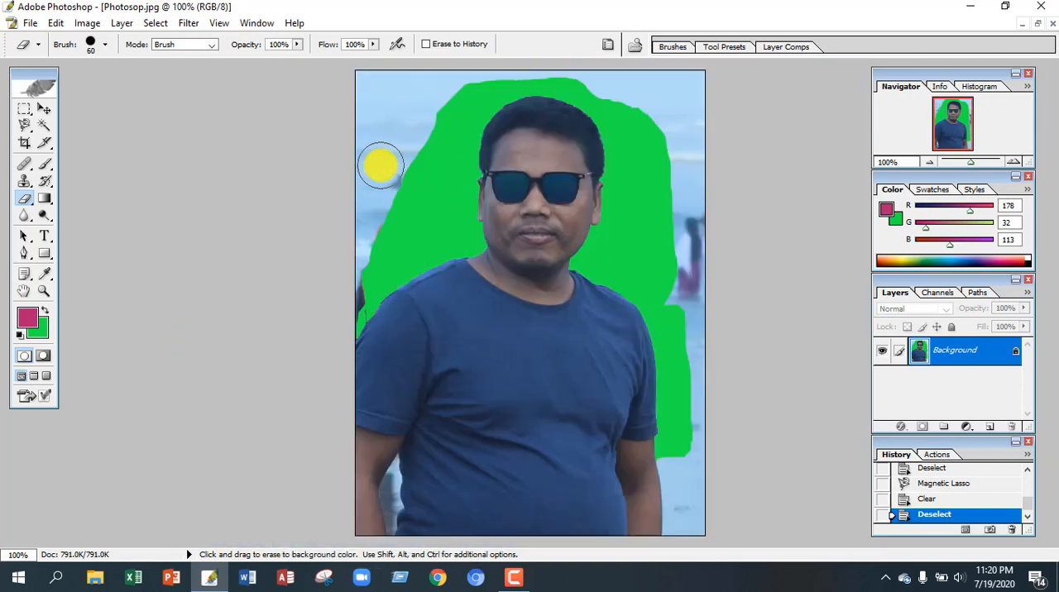
pyautogui.moveTo(378, 162)
pyautogui.mouseDown()
pyautogui.moveTo(358, 266)
pyautogui.moveTo(346, 258)
pyautogui.moveTo(402, 147)
pyautogui.moveTo(564, 62)
pyautogui.moveTo(642, 94)
pyautogui.moveTo(687, 268)
pyautogui.moveTo(694, 525)
pyautogui.mouseUp()
pyautogui.hotkey('ctrl', '0')
# Step: Crop the photo to 1.5 by 2 in at 300 pixels/inch, centering the frame on the man's head and upper chest
pyautogui.press('c')
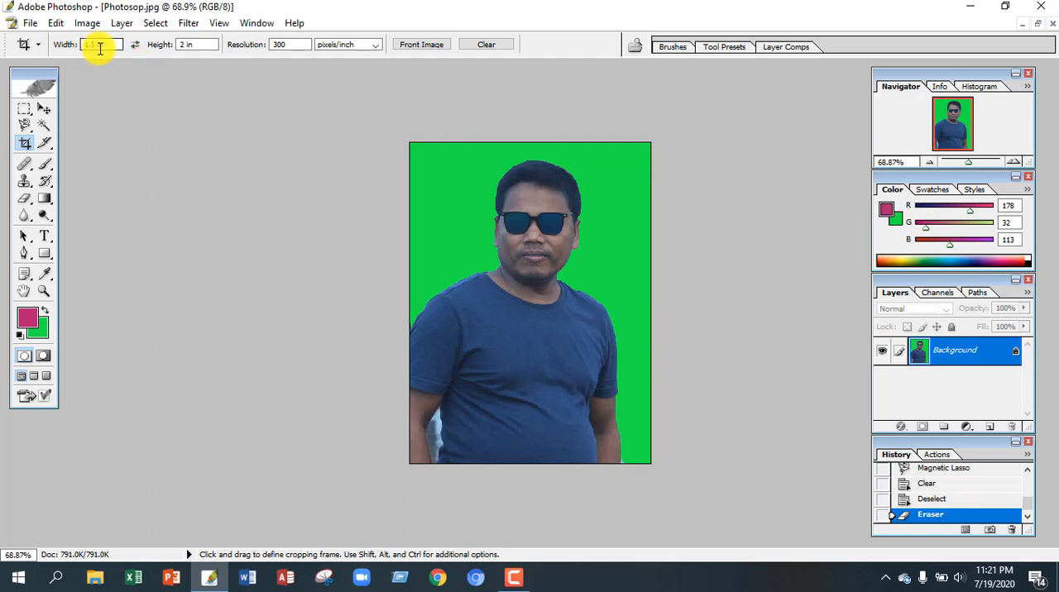
pyautogui.click(193, 47)
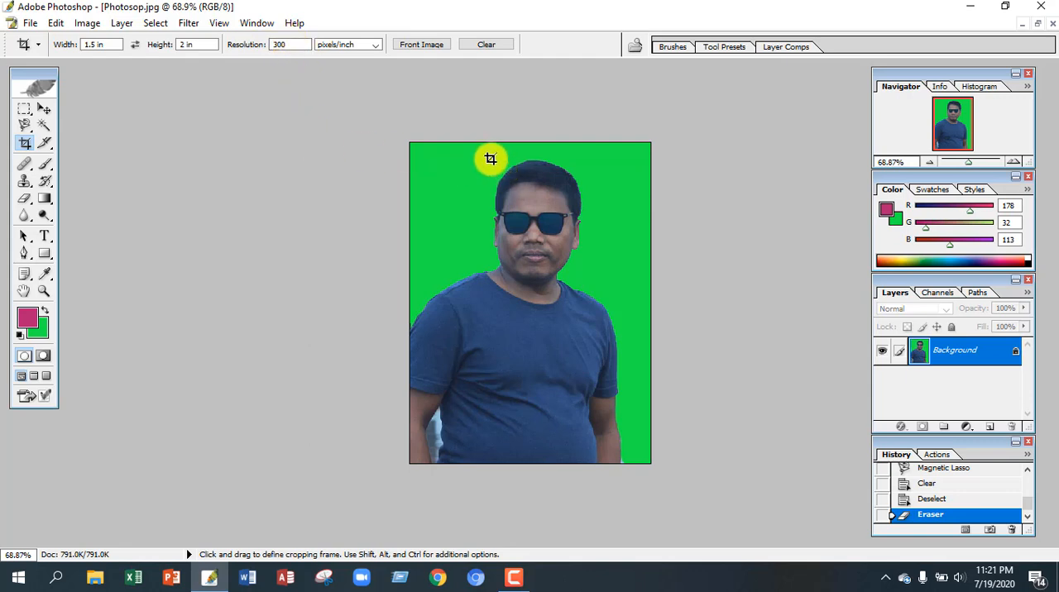
pyautogui.moveTo(479, 150); pyautogui.dragTo(626, 428)
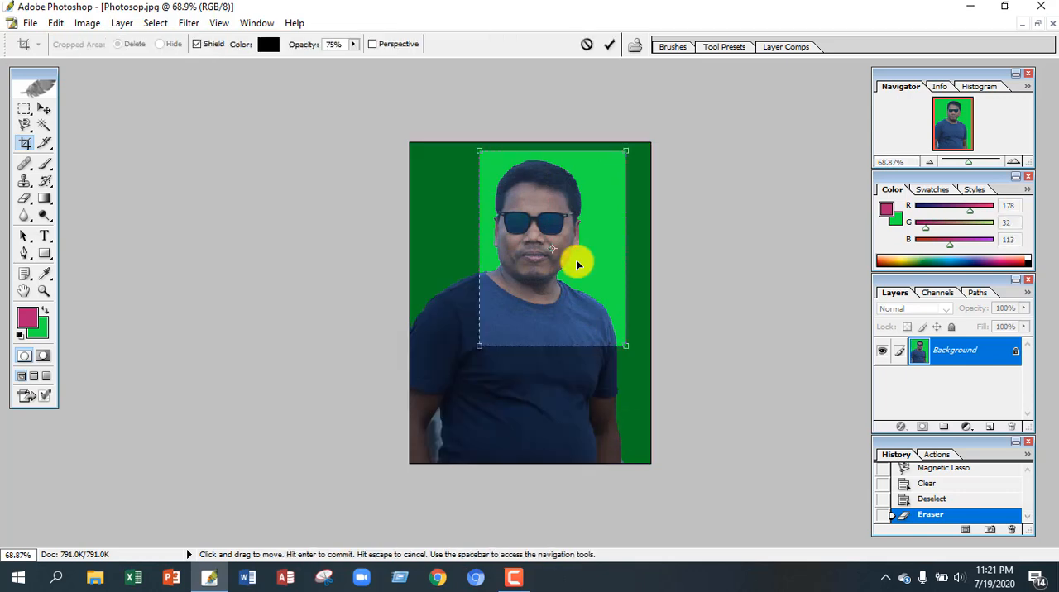
pyautogui.moveTo(577, 264); pyautogui.dragTo(546, 282)
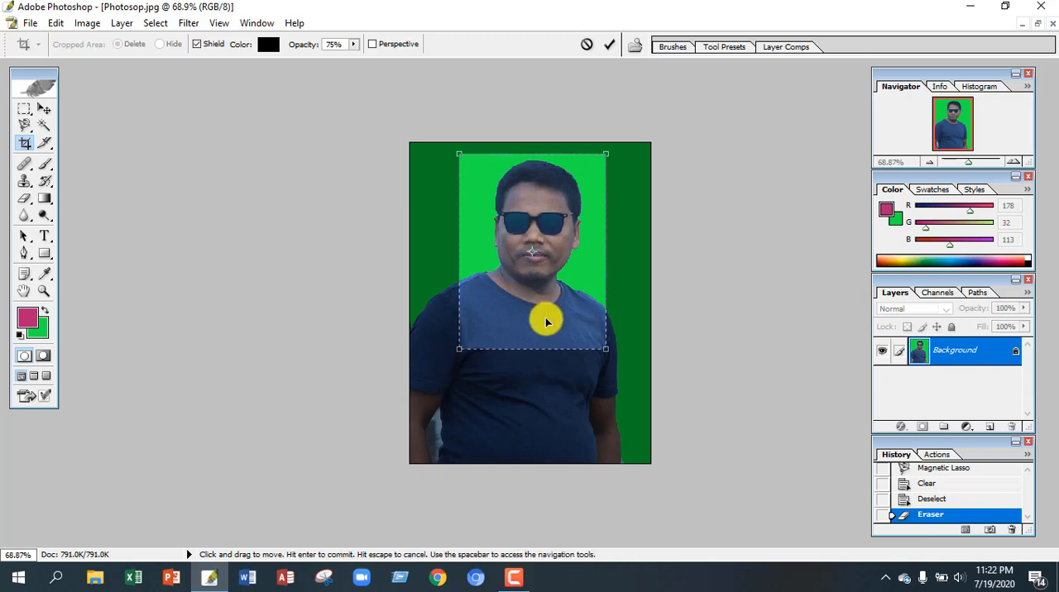
pyautogui.moveTo(545, 322); pyautogui.dragTo(546, 326)
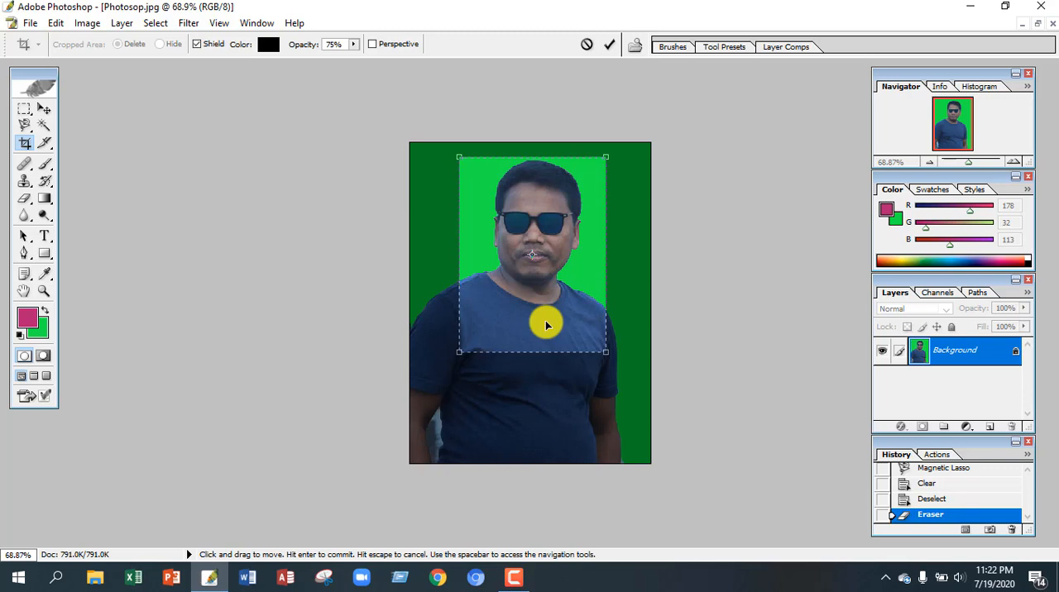
pyautogui.press('Return')
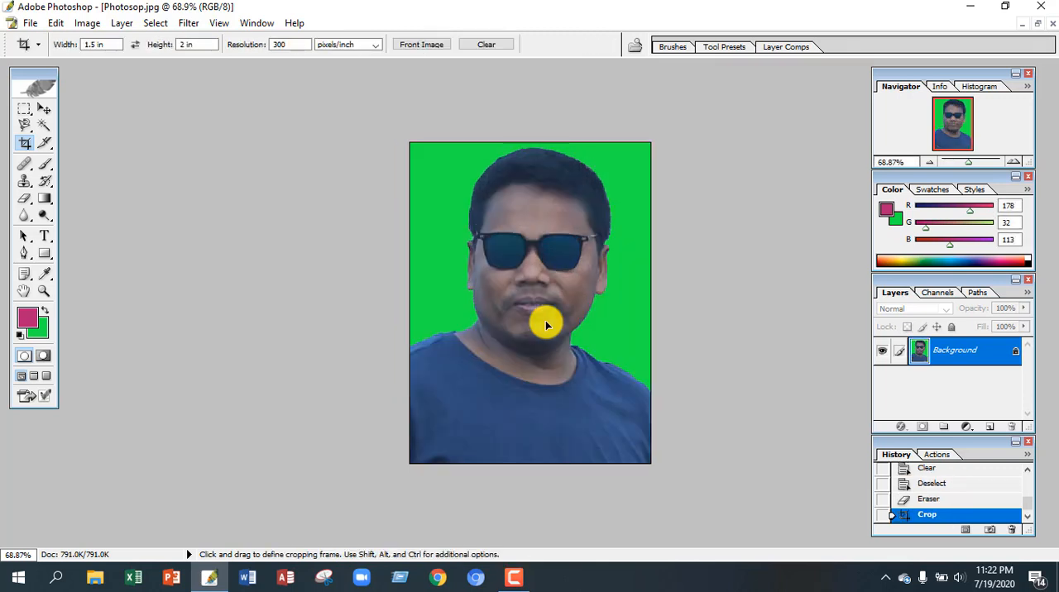
pyautogui.scroll(1, 542, 326)
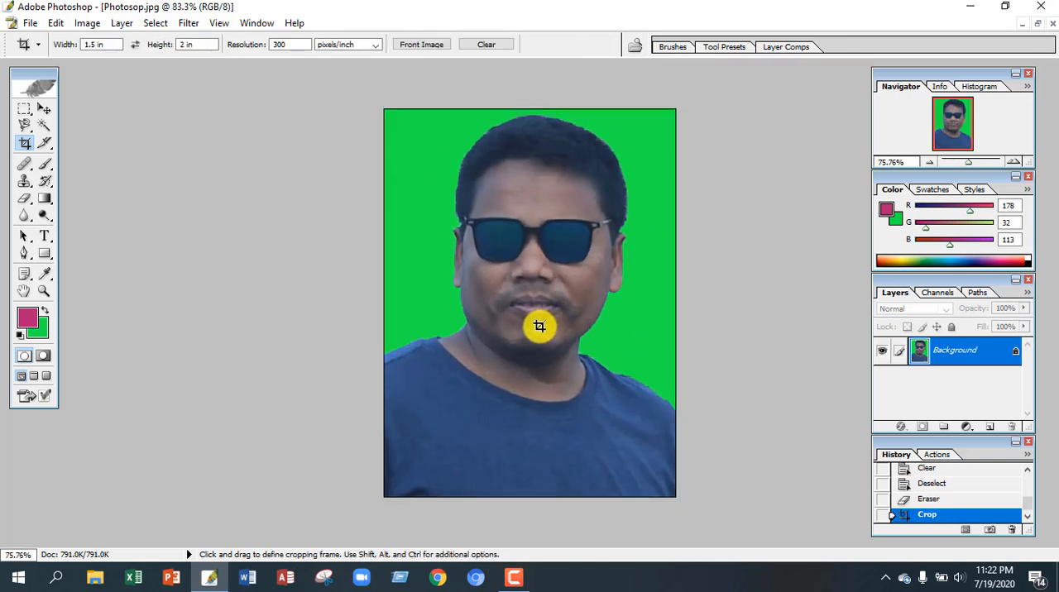
pyautogui.scroll(-3, 538, 331)
pyautogui.scroll(1, 532, 337)
pyautogui.scroll(-1, 522, 345)
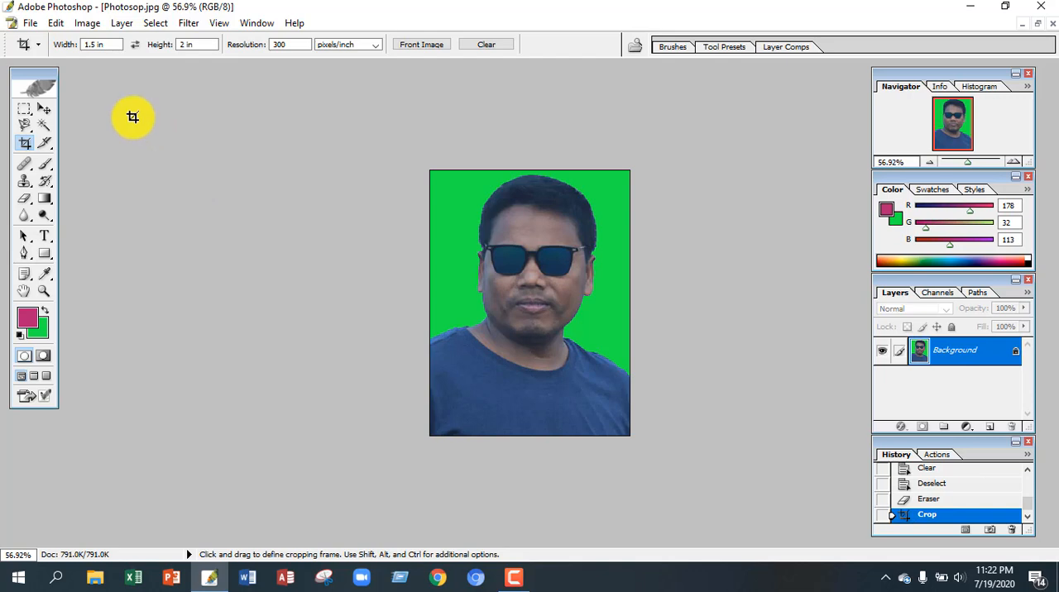
# Step: Save the portrait to the Desktop as a JPEG named Photosop 1 with quality 8 (High) and the Baseline ("Standard") format
pyautogui.click(27, 24)
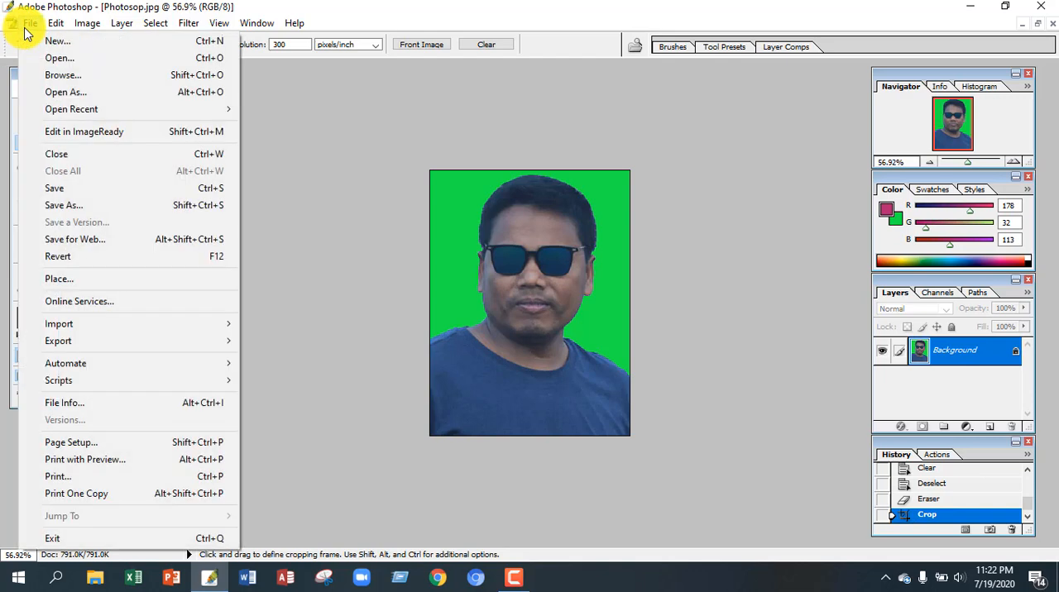
pyautogui.click(78, 207)
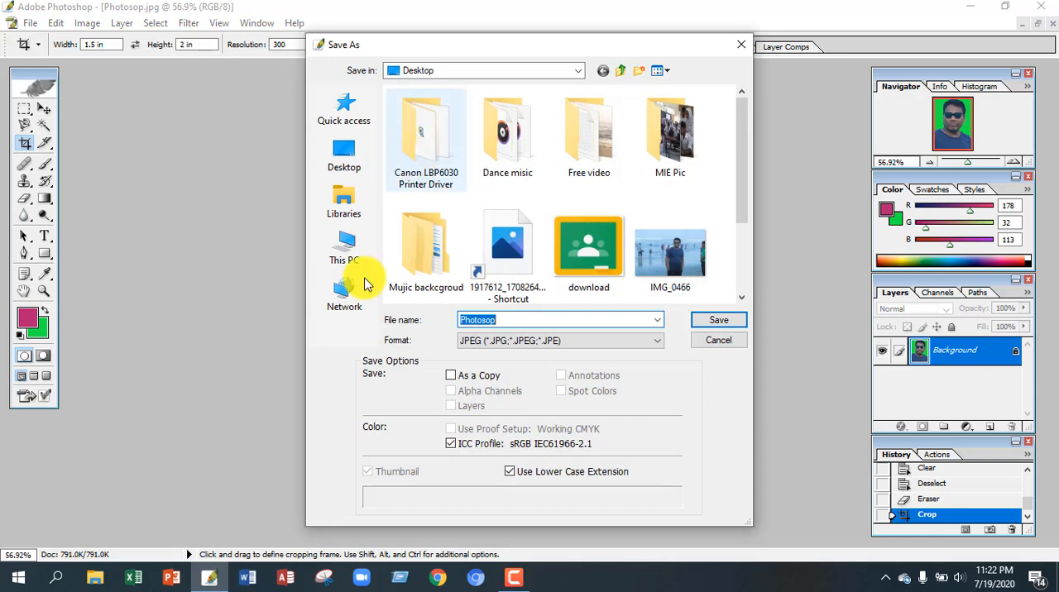
pyautogui.click(347, 170)
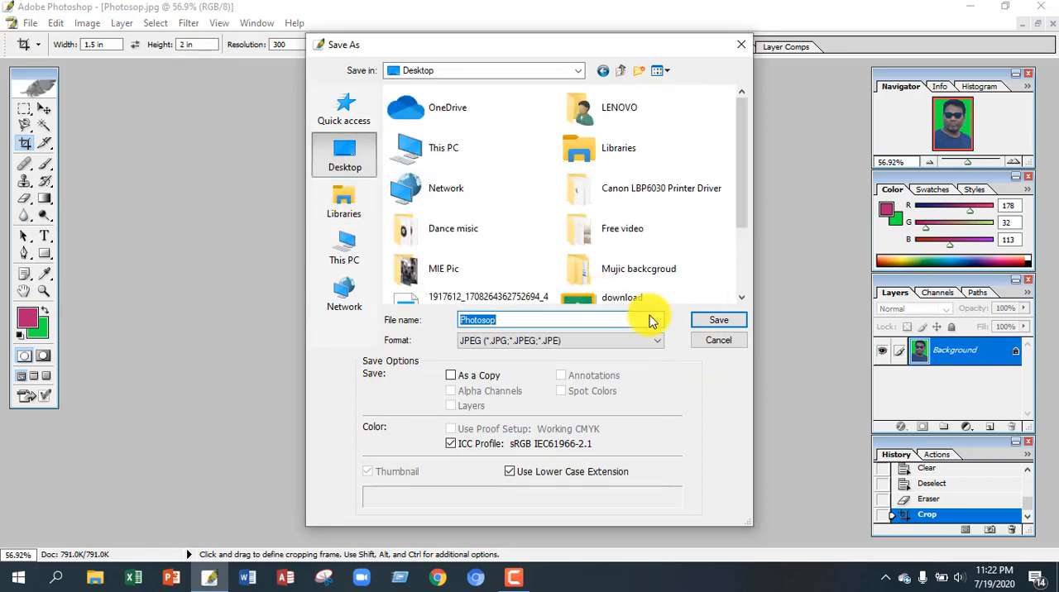
pyautogui.click(545, 324)
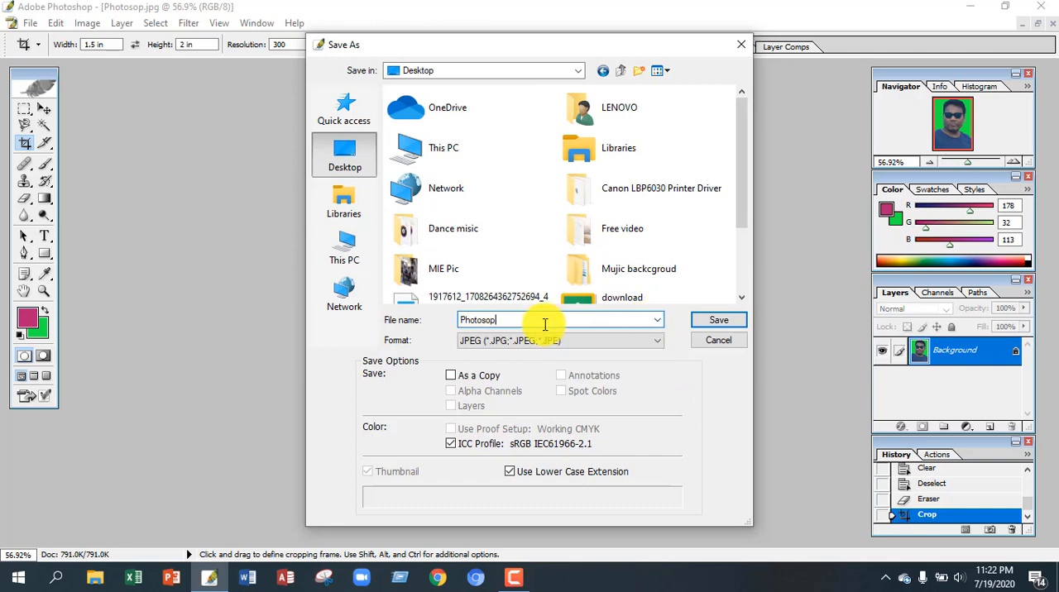
pyautogui.write('1')
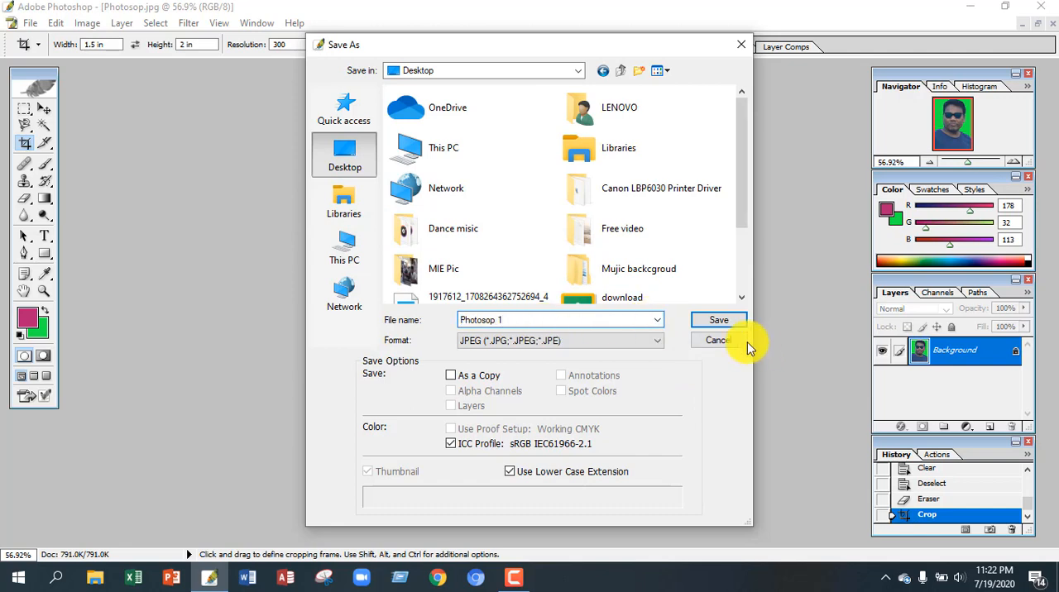
pyautogui.click(720, 323)
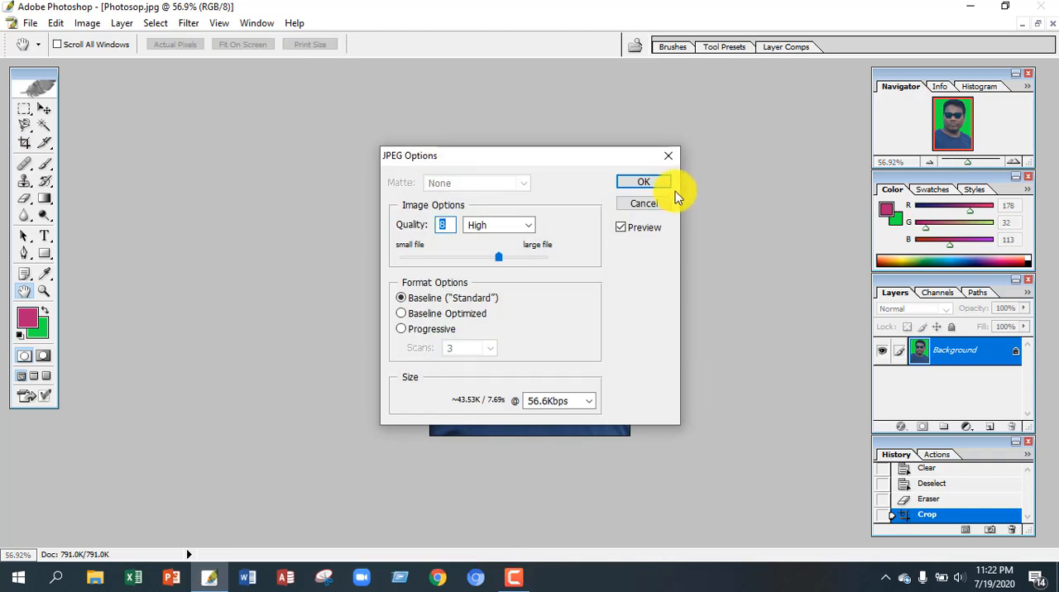
pyautogui.click(652, 184)
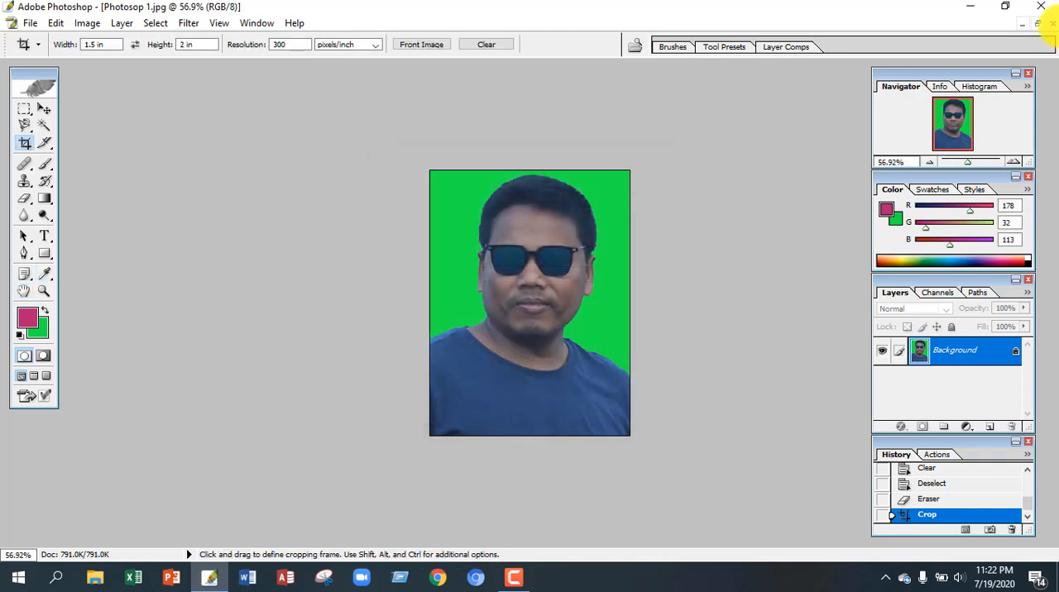
# Step: Close the image and Photoshop, and open the saved Photosop 1 picture from the desktop
pyautogui.click(1052, 23)
pyautogui.click(1041, 7)
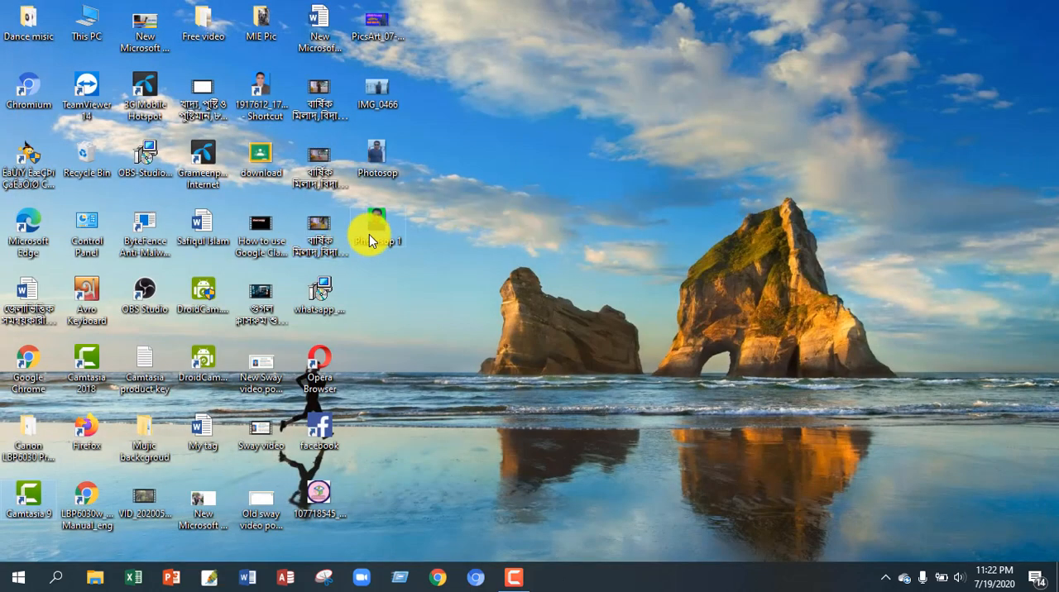
pyautogui.doubleClick(371, 236)
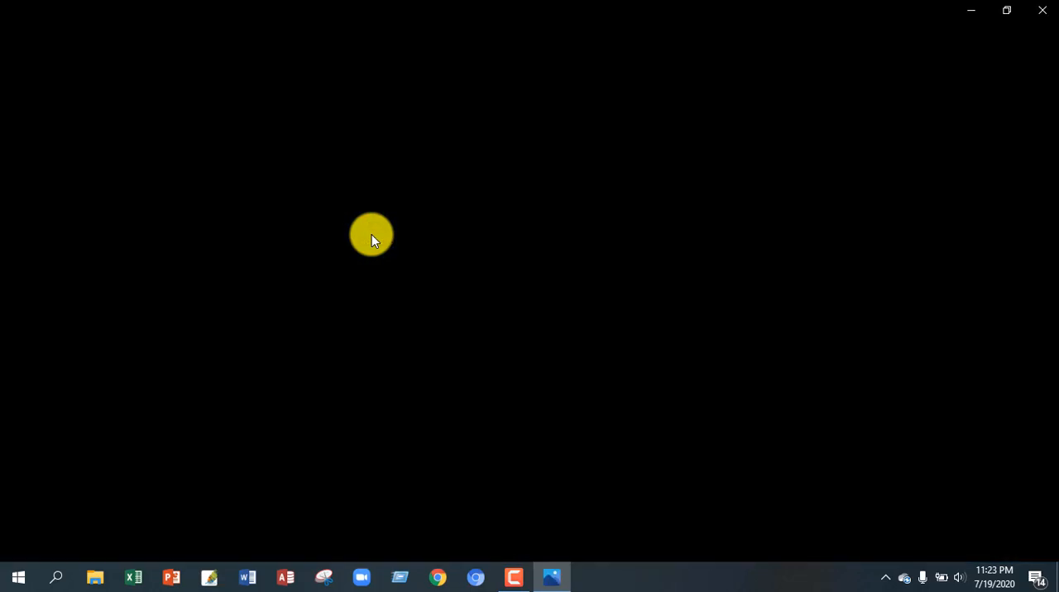